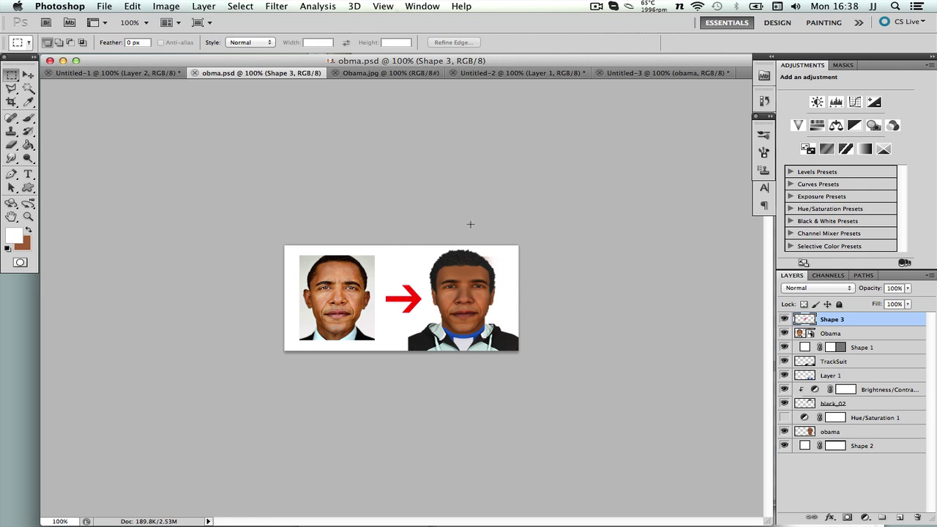
- Check the green jersey in Untitled-2, then return to the Obama.jpg portrait
click(392, 73)
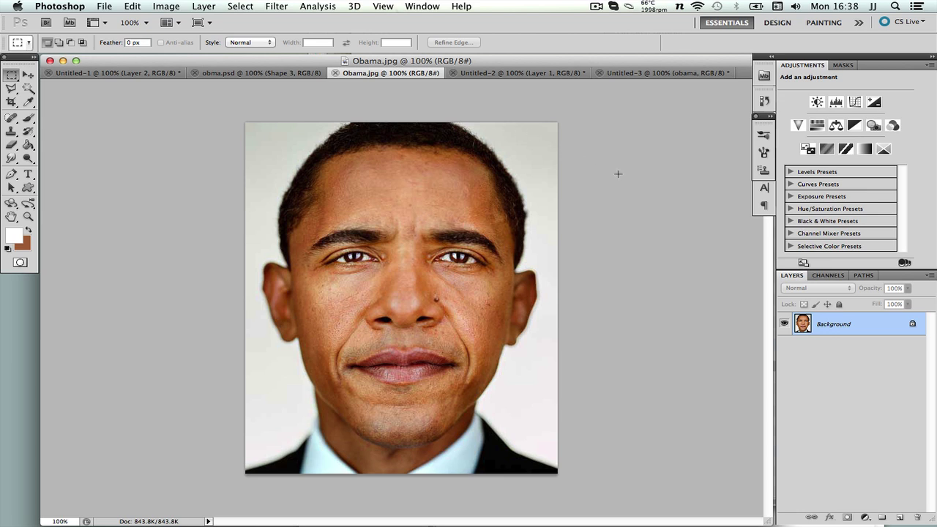
click(538, 73)
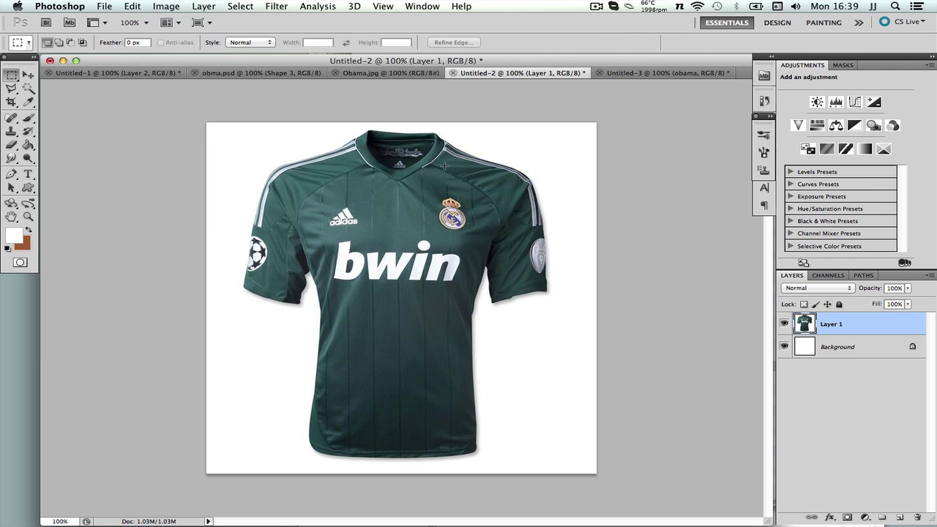
click(386, 74)
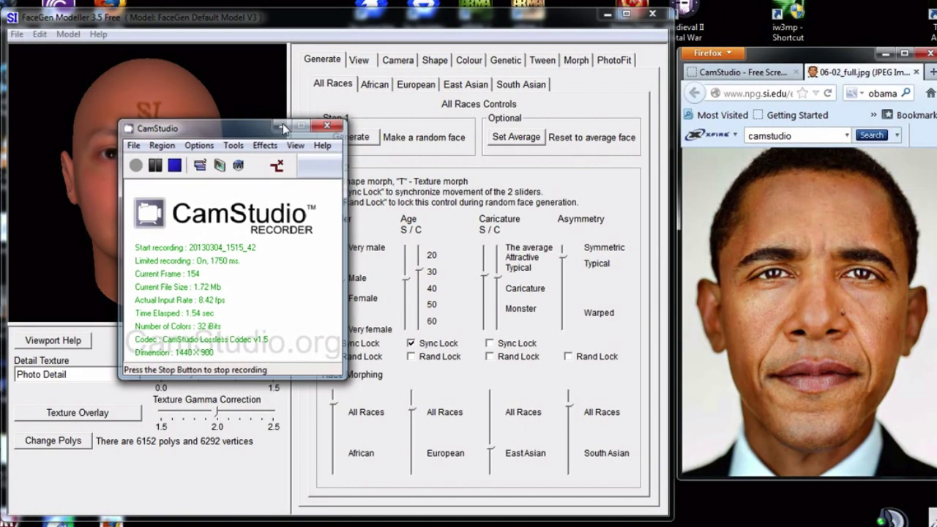
- Minimize CamStudio and rotate FaceGen's default bald head to a three-quarter view
click(282, 125)
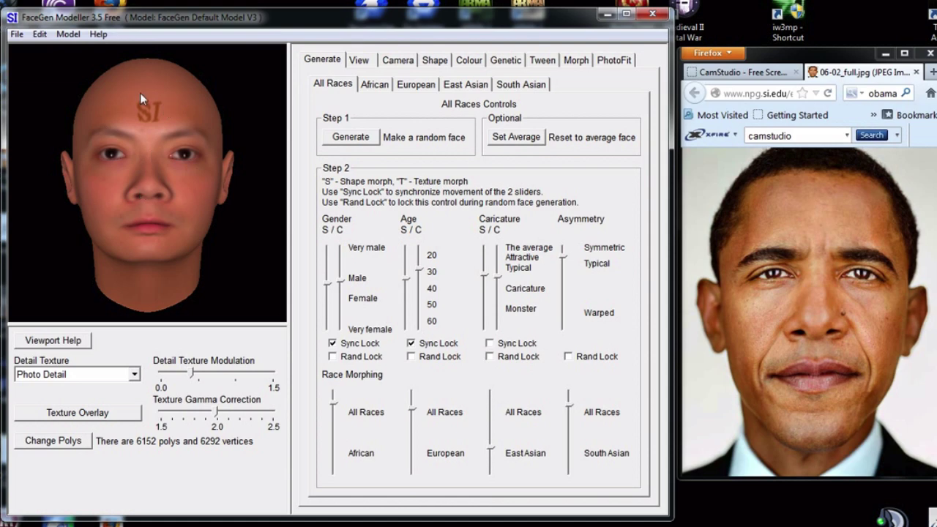
drag(150, 178, 118, 208)
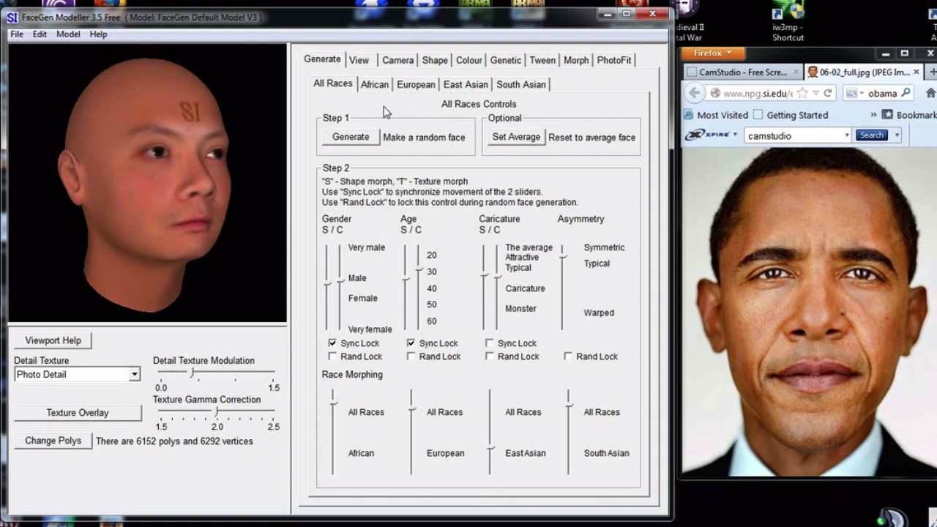
- Load the Obama photo as the PhotoFit frontal image and advance to feature-point placement
click(607, 62)
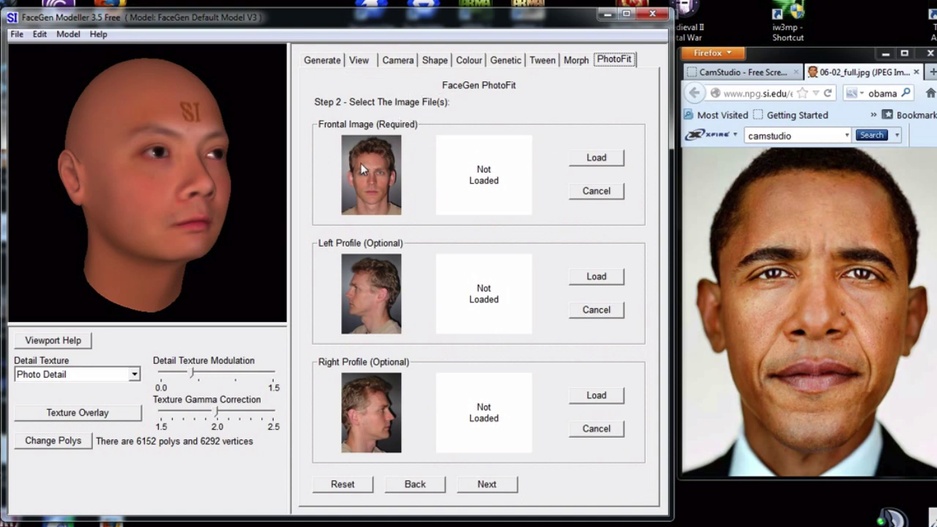
click(587, 160)
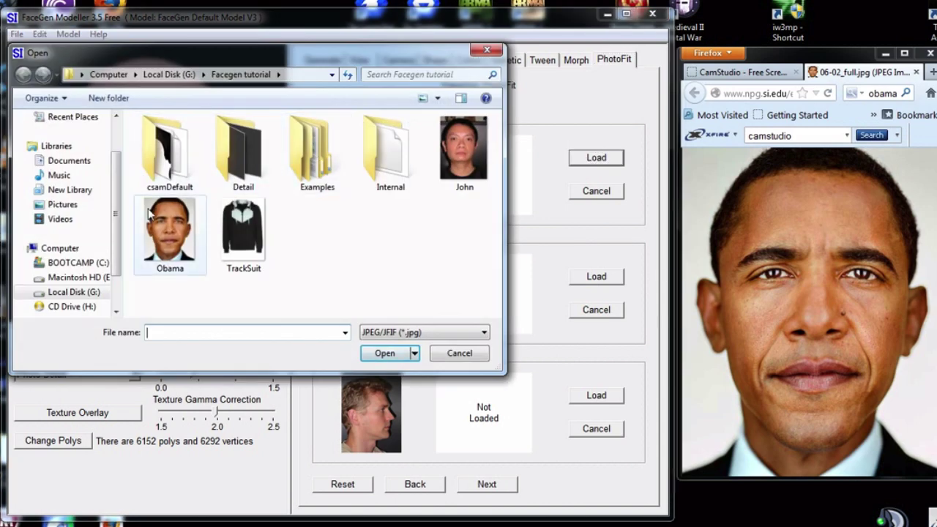
double_click(168, 216)
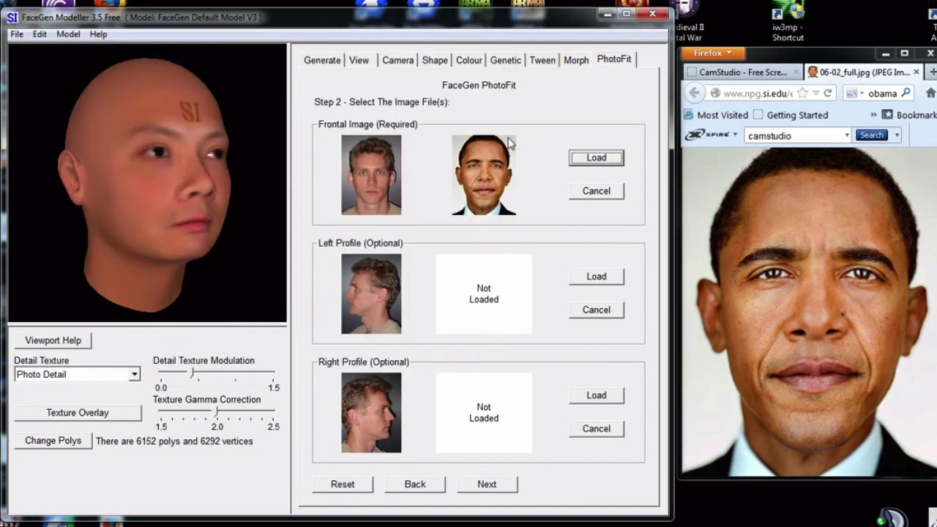
click(486, 485)
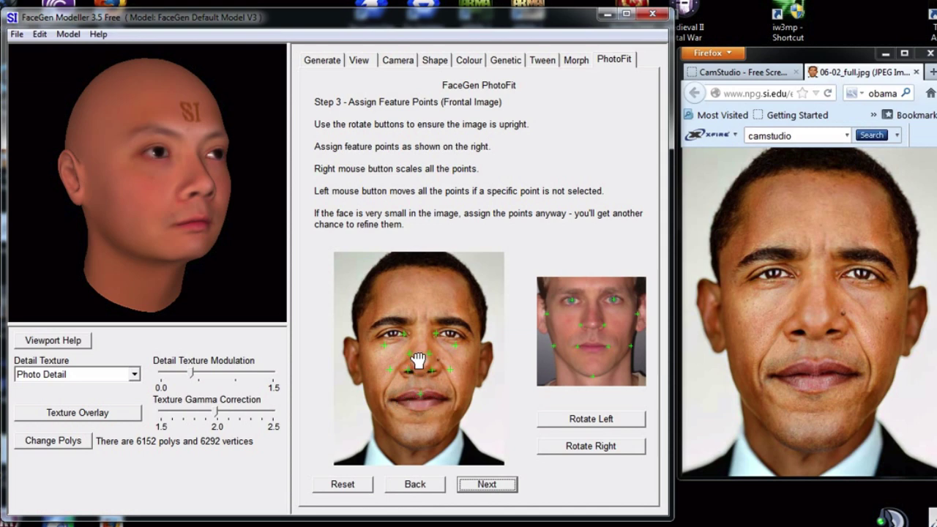
- Place feature points on Obama's eye, nose, mouth corner and cheeks, then refine the jaw point
drag(418, 360, 414, 384)
drag(435, 354, 453, 335)
drag(380, 368, 357, 357)
drag(429, 373, 445, 372)
drag(389, 391, 365, 396)
drag(448, 390, 473, 394)
click(486, 484)
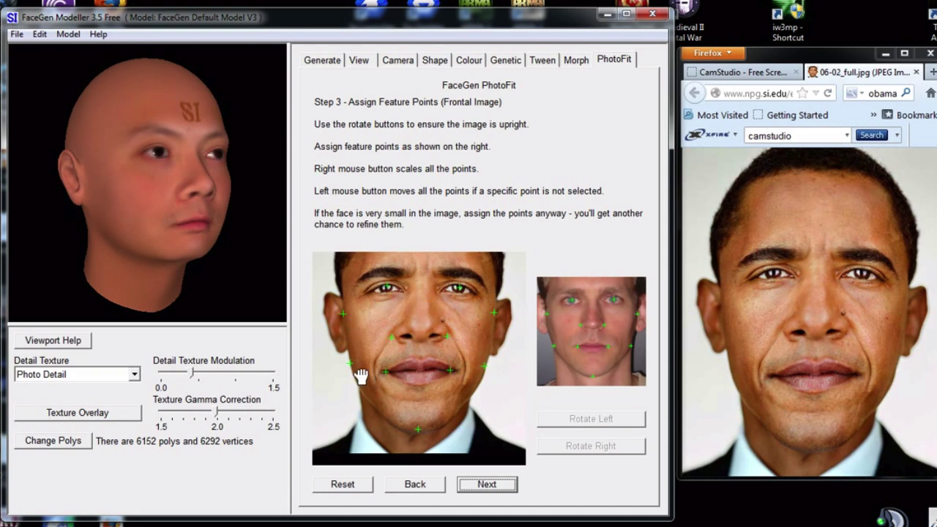
drag(350, 362, 351, 367)
- Confirm Step 4 with facial hair preserved and start generating Obama's 3D face
click(489, 486)
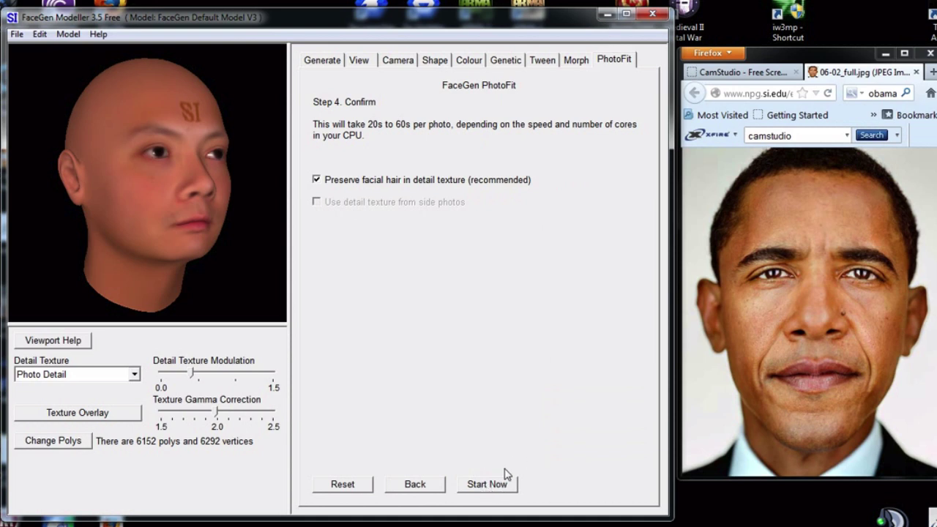
click(488, 484)
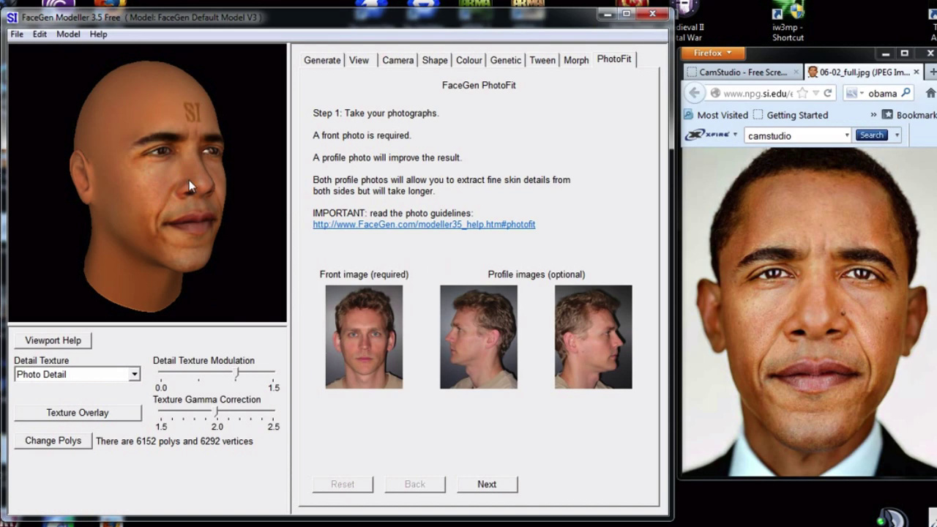
- Rotate the Obama head to front view and lower the Detail Texture Modulation
drag(190, 204, 113, 203)
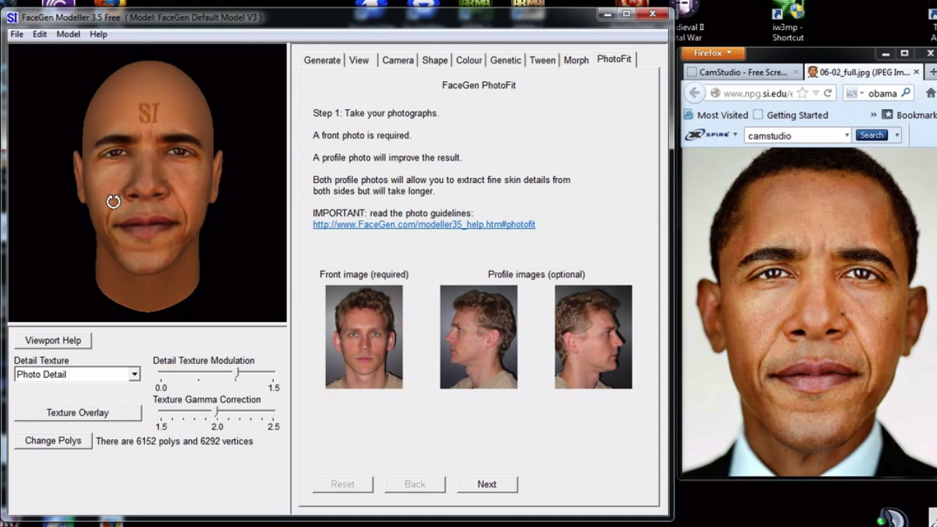
click(228, 378)
drag(228, 378, 208, 380)
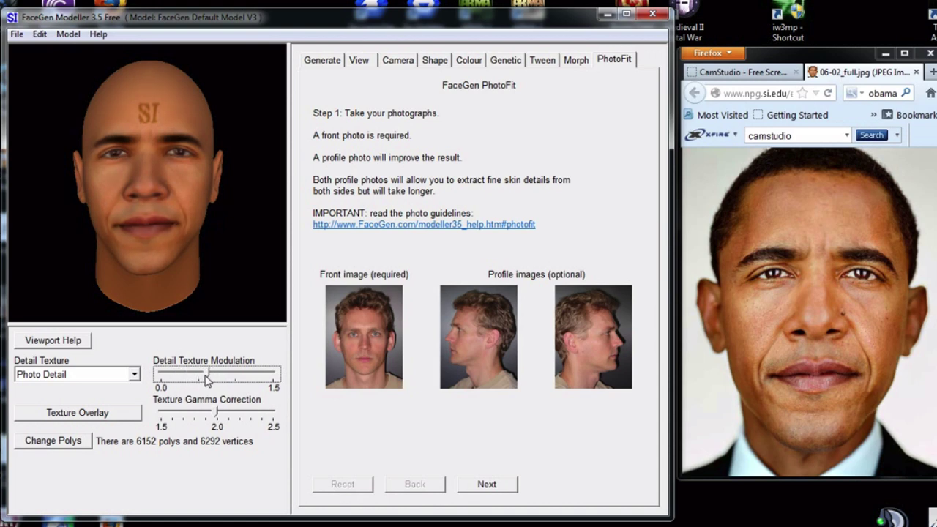
- Adjust the head angle slightly and open the File menu
click(16, 35)
click(169, 167)
drag(169, 167, 176, 153)
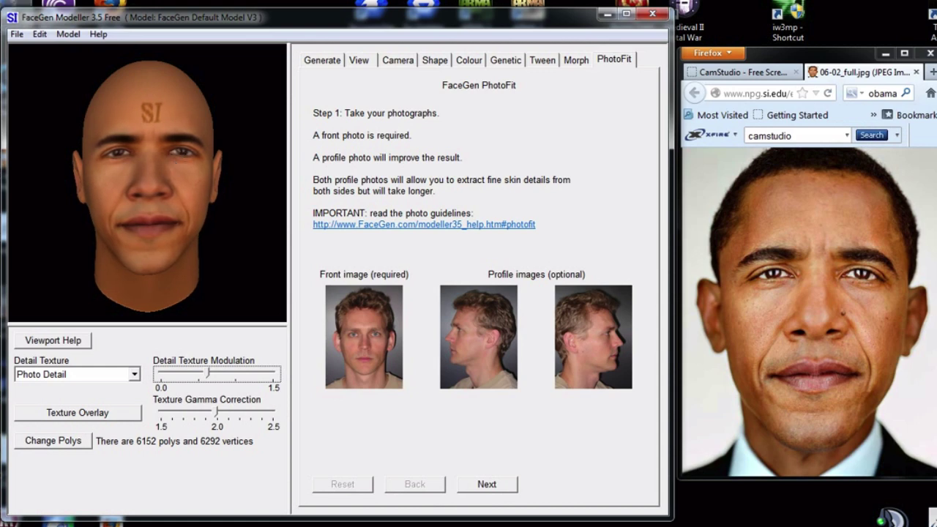
click(16, 34)
- Save the rendered head as the bitmap 'obama' in the Facegen tutorial folder
click(48, 117)
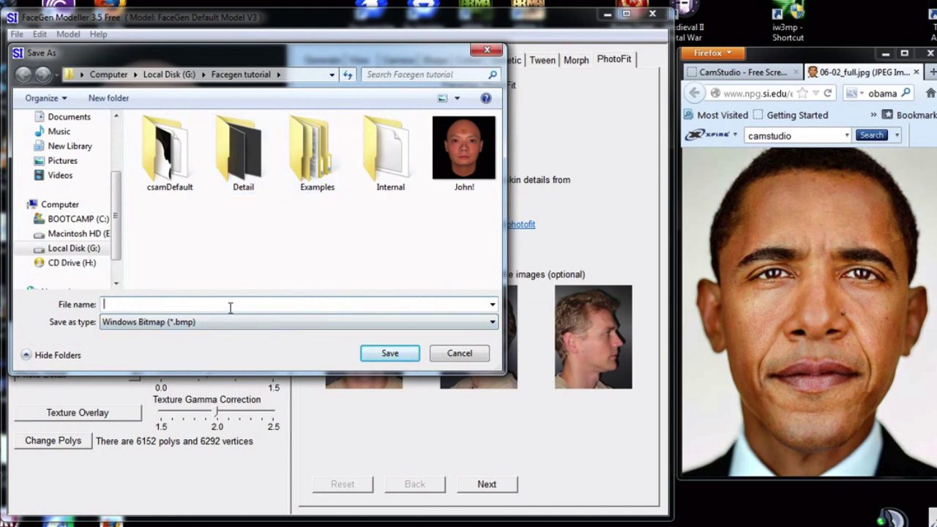
text(obama)
key(Return)
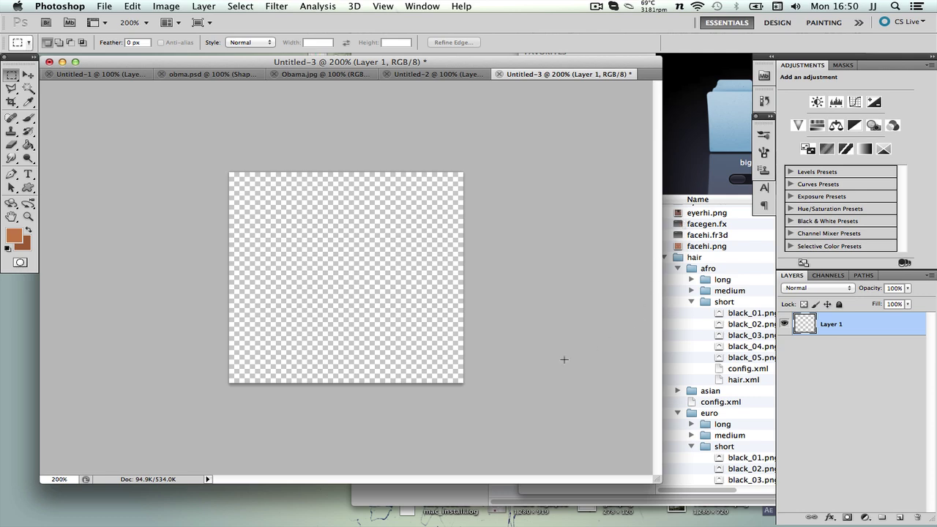
- Drag obama.bmp from the Facegen tutorial folder onto the transparent Untitled-3 canvas
click(466, 492)
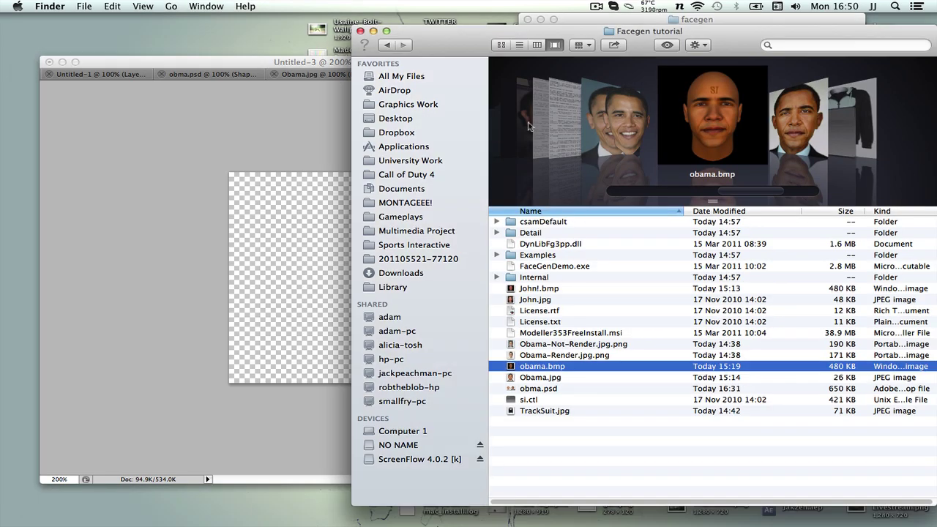
drag(476, 30, 548, 24)
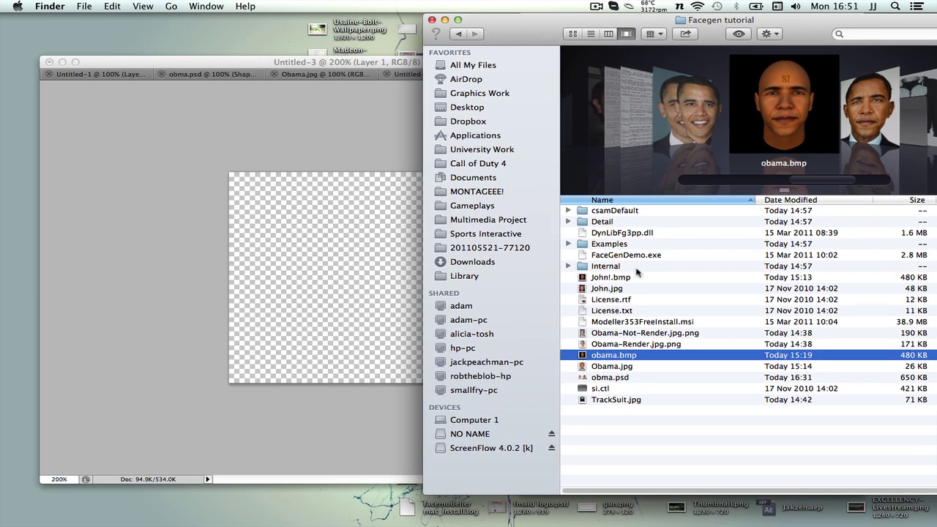
drag(643, 357, 369, 259)
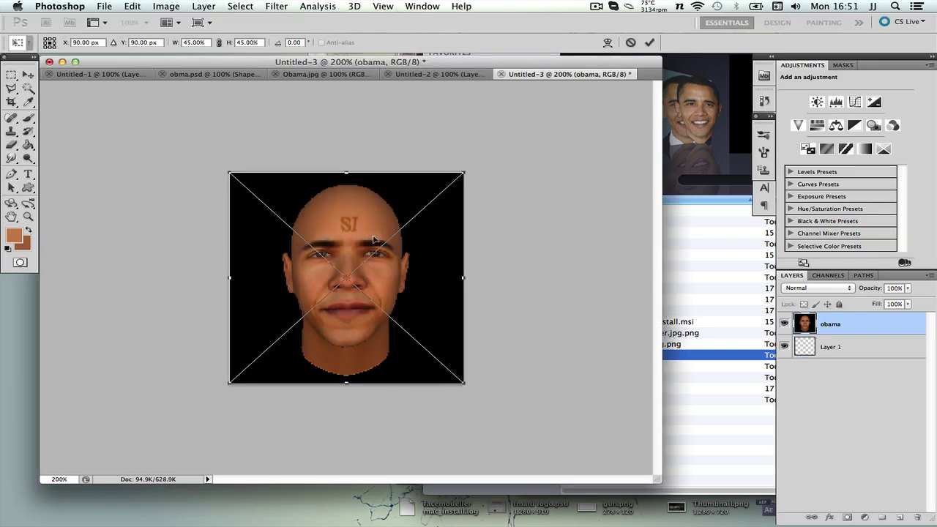
- Commit the placed obama layer and keep the canvas at 180 × 180 pixels
key(Return)
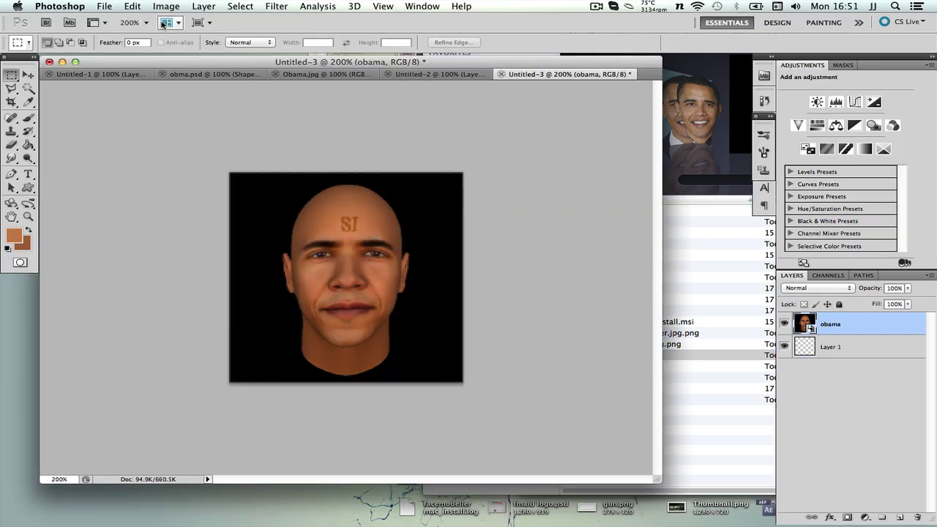
click(139, 9)
mouse_move(162, 6)
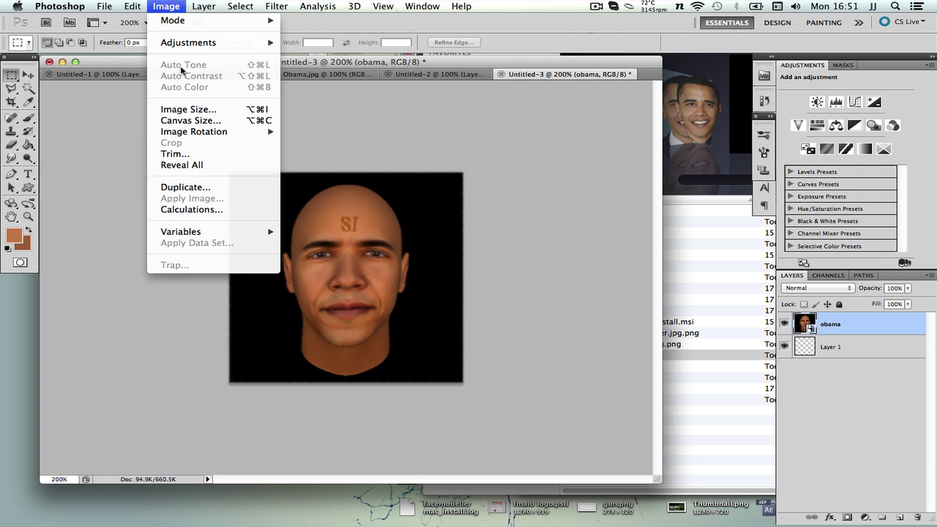
click(205, 121)
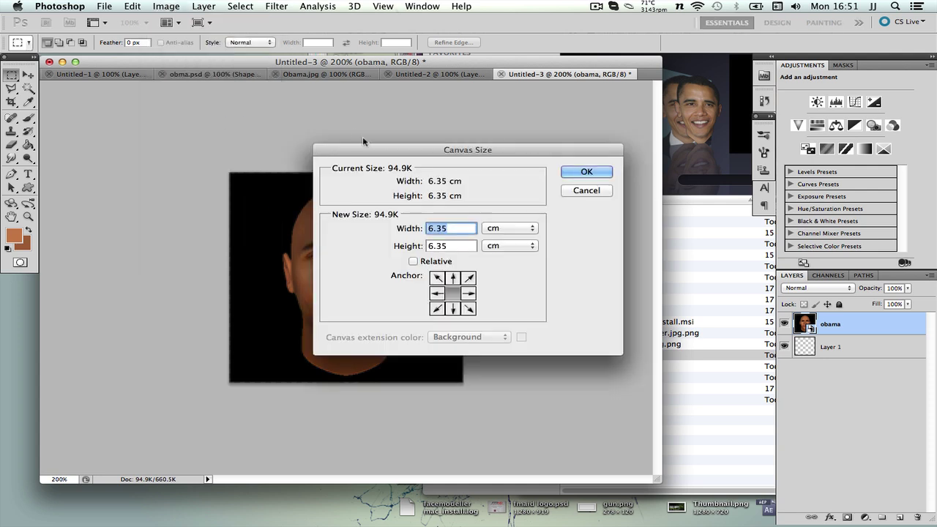
click(505, 227)
click(503, 212)
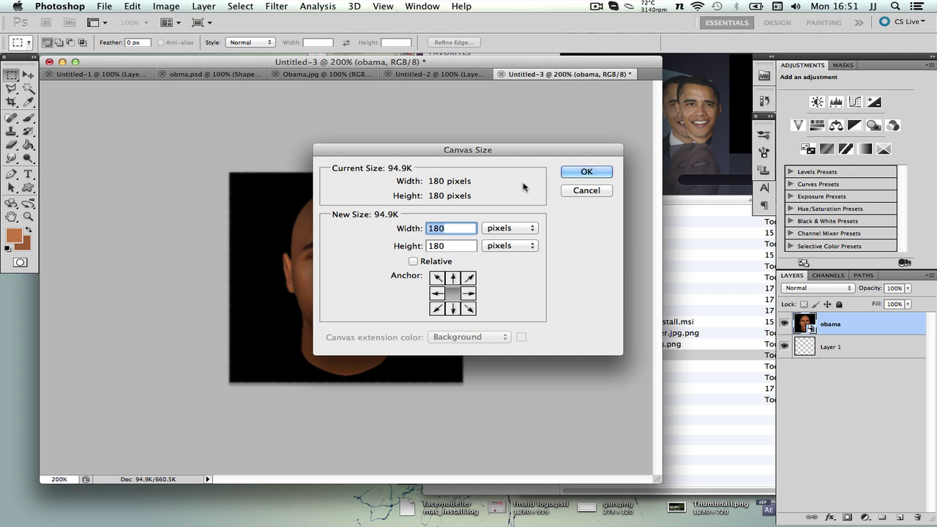
click(580, 173)
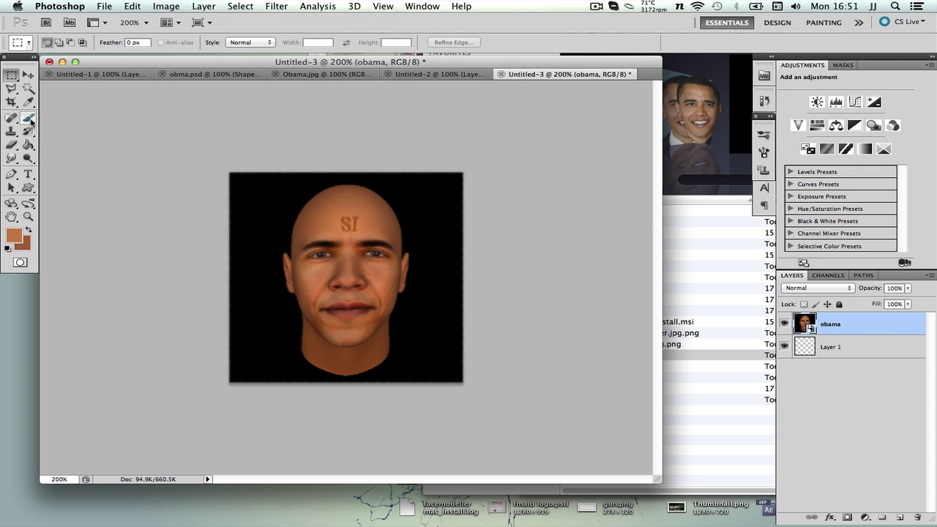
- Magic-wand select the black background and try deleting it, dismissing the smart-object warning
click(28, 88)
click(253, 187)
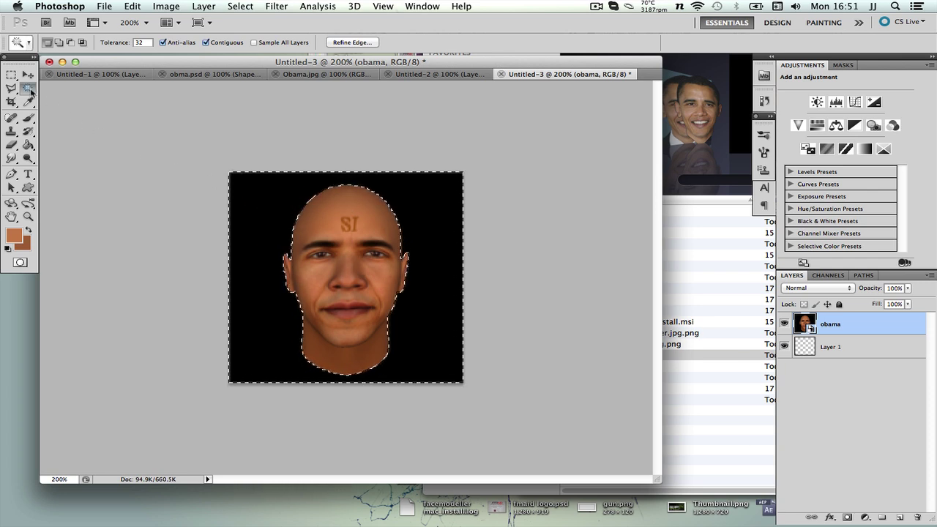
key(BackSpace)
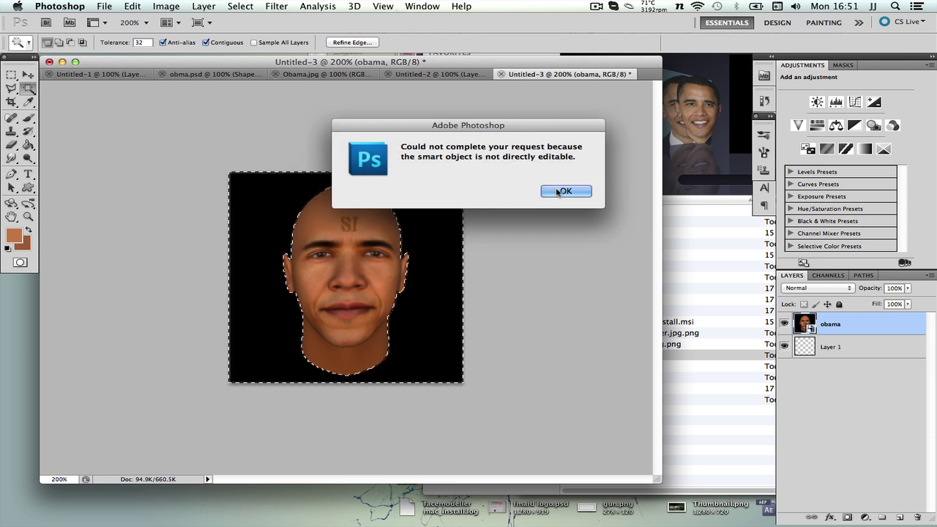
click(565, 191)
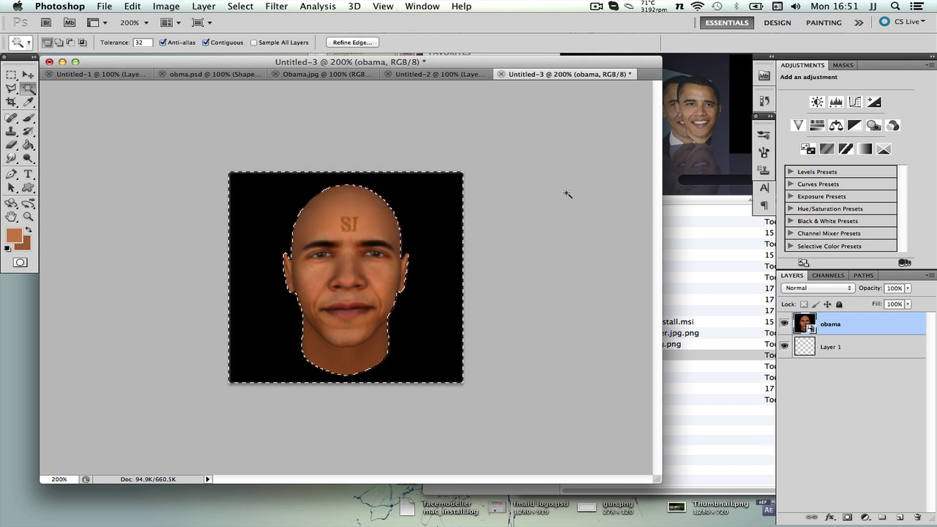
- Rasterize the obama layer, delete the selected black background, and deselect
right_click(849, 320)
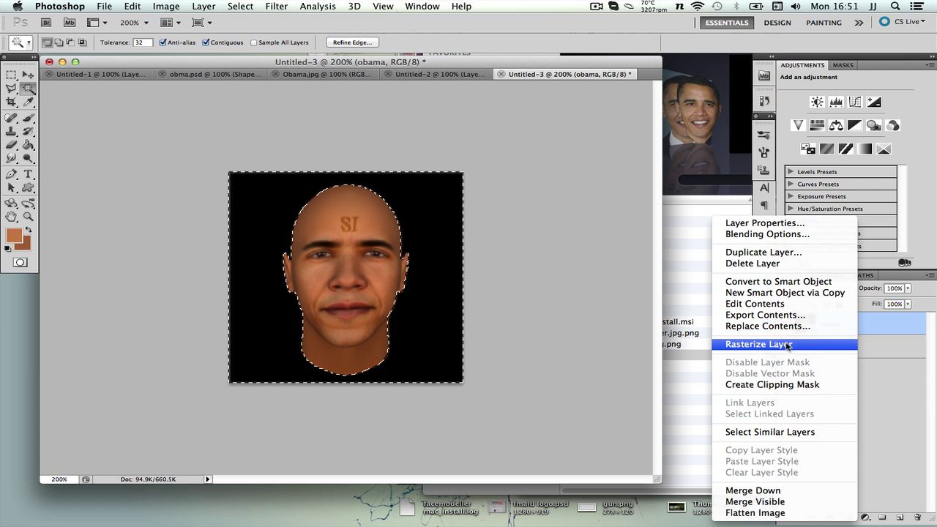
click(758, 344)
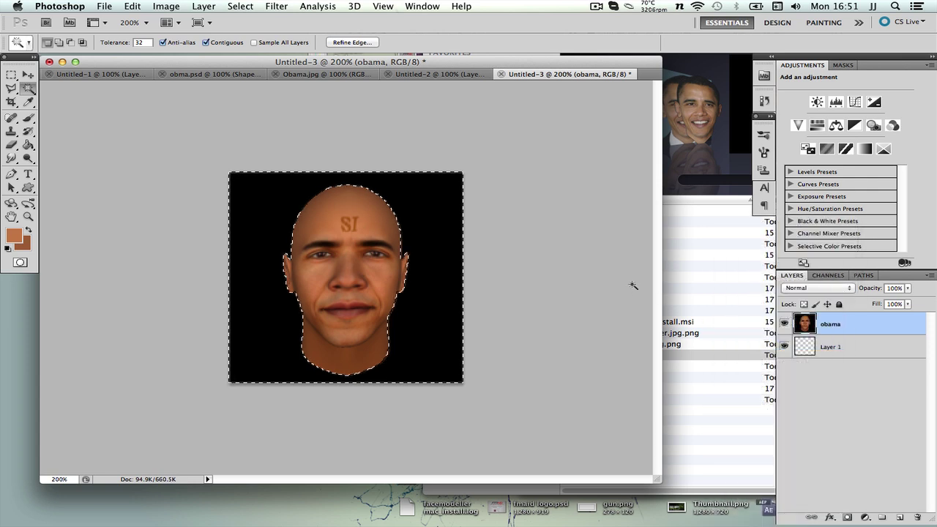
key(Delete)
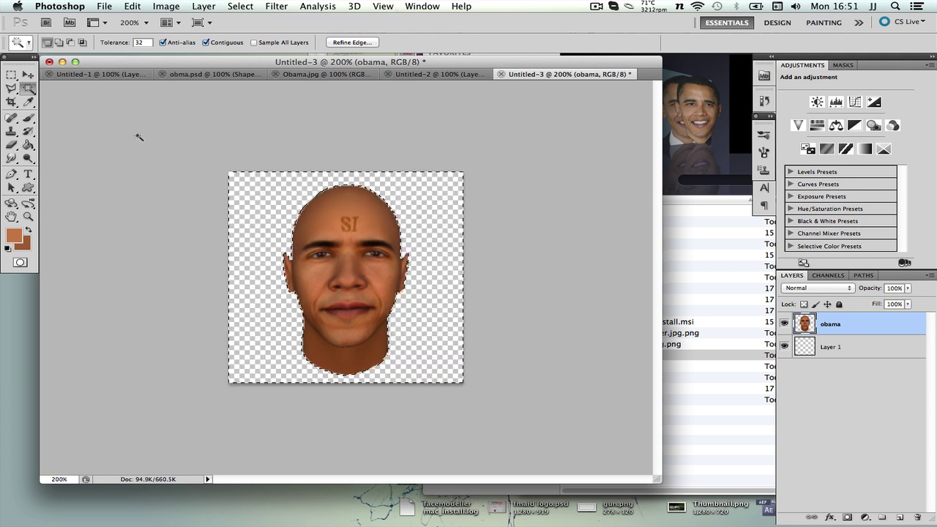
key(m)
right_click(268, 181)
click(281, 182)
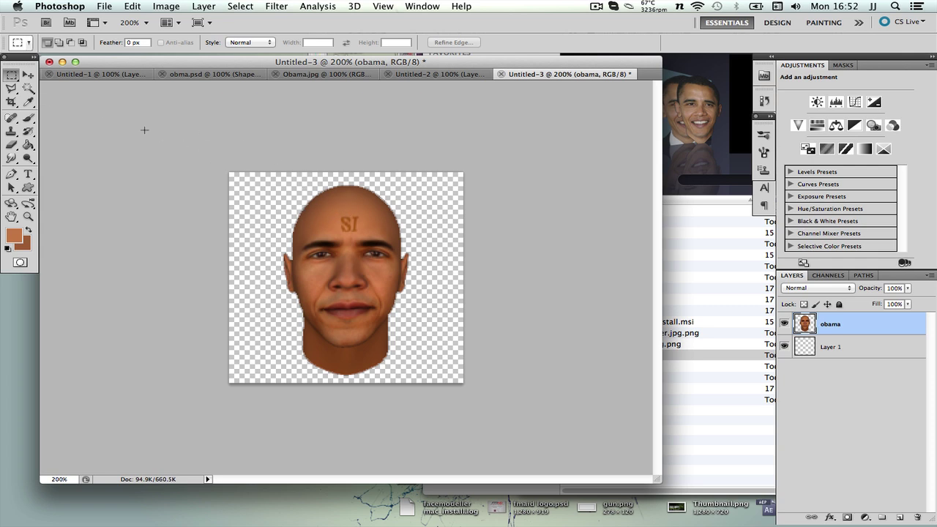
- Sample the forehead skin tone and paint over the SI letters with a 35 px soft brush
click(27, 103)
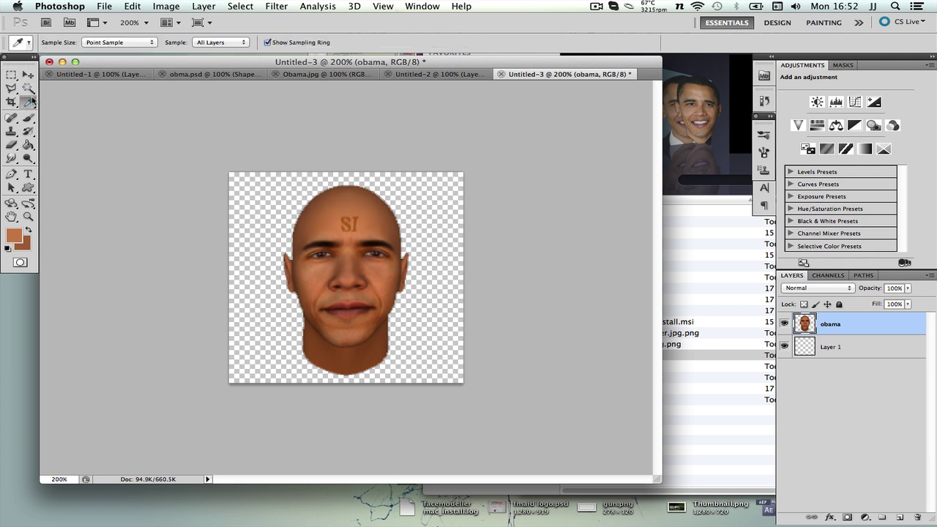
click(350, 214)
click(28, 118)
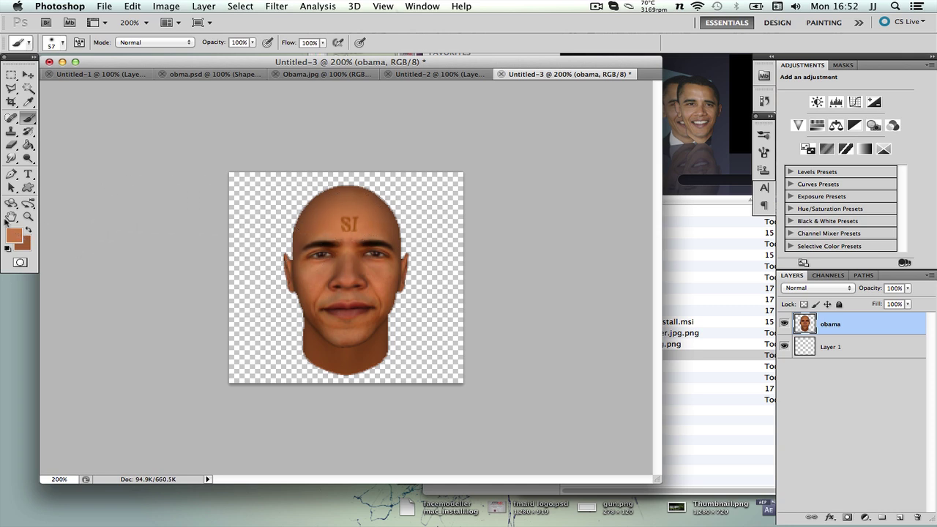
click(63, 44)
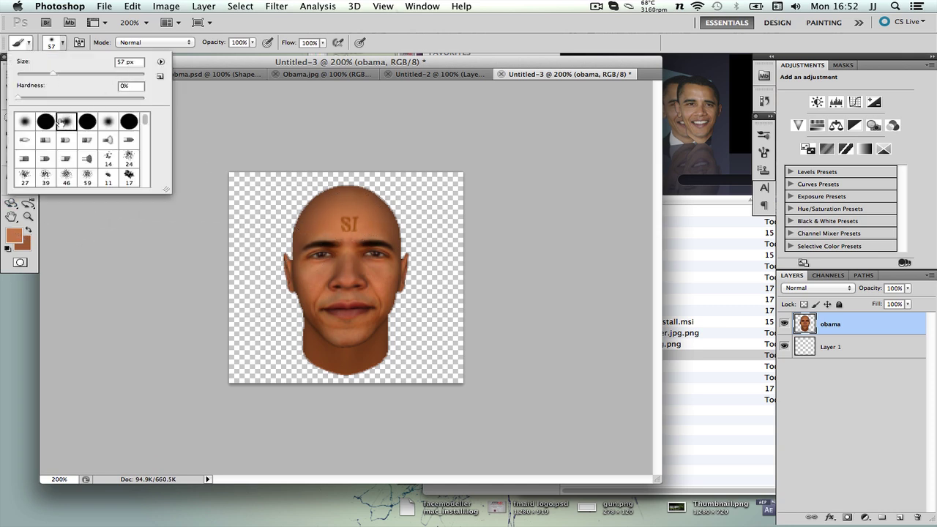
click(39, 74)
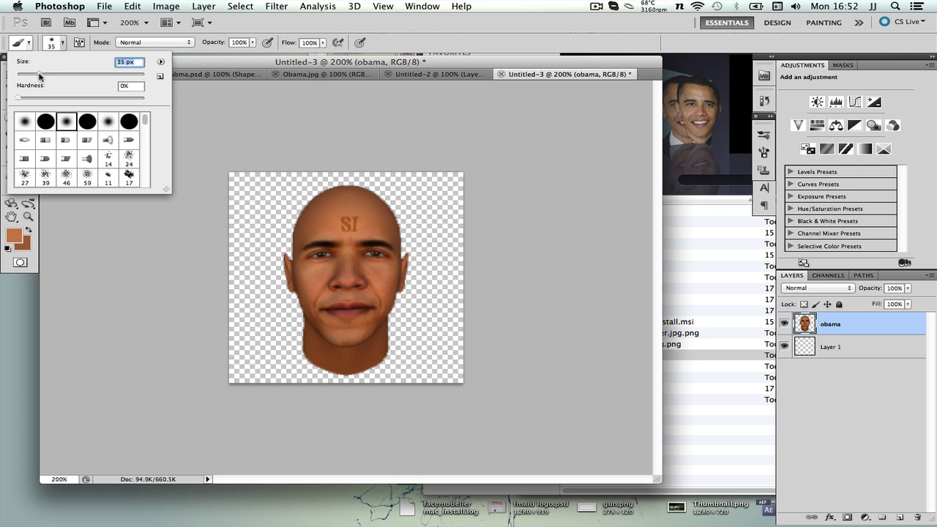
click(347, 215)
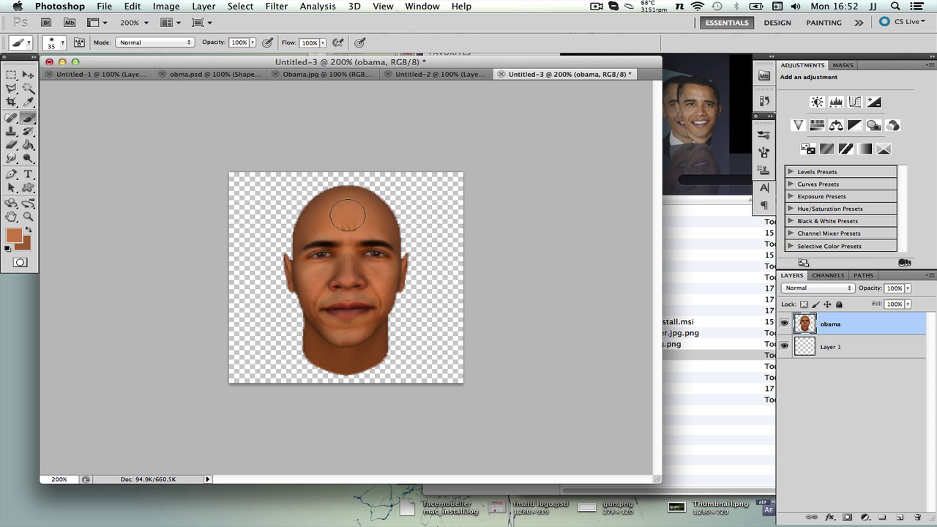
drag(347, 215, 348, 218)
- Open the facegen folder in a Finder window from the Dock
click(517, 492)
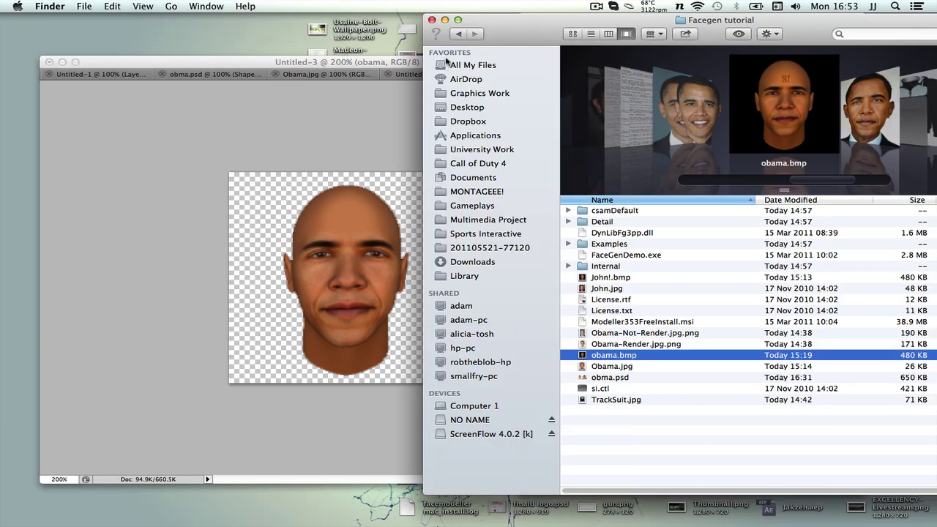
mouse_move(125, 526)
right_click(50, 504)
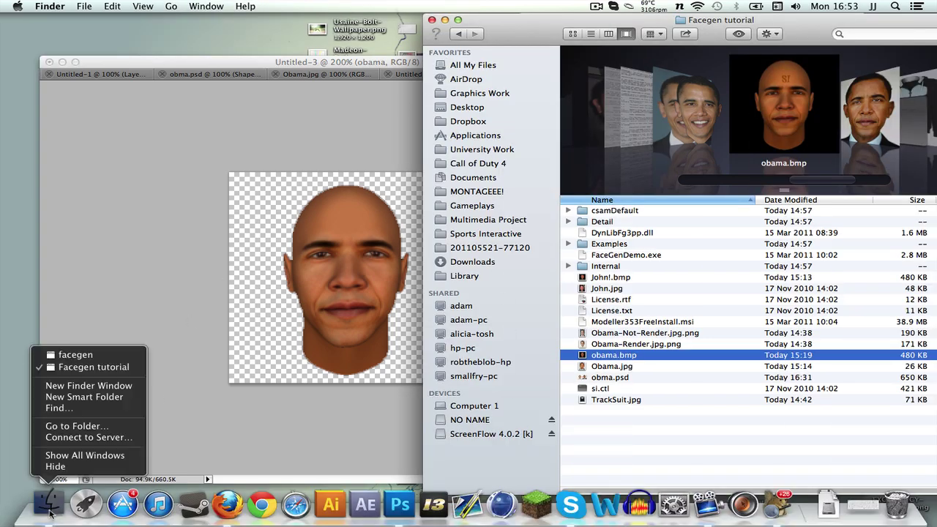
click(85, 356)
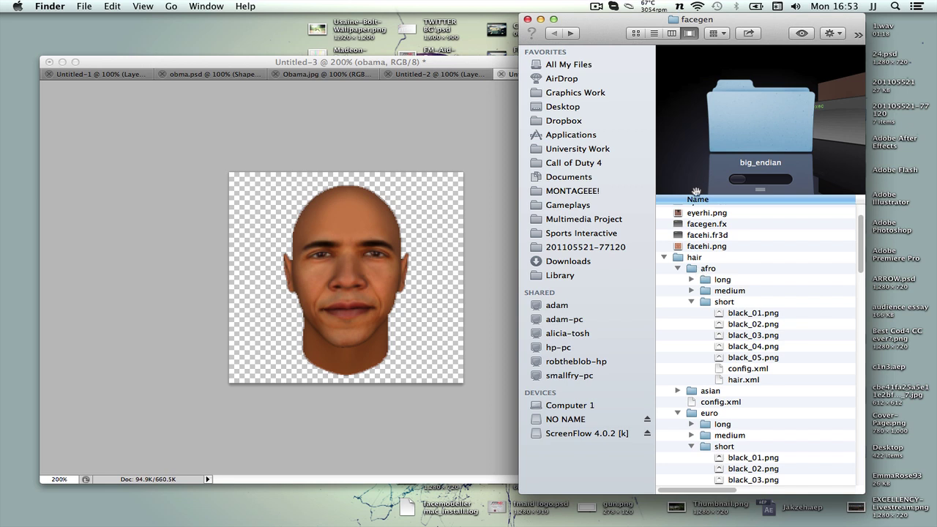
- In the hair folder, collapse euro and mixed_race, expand afro > short, and select black_02.png
double_click(699, 258)
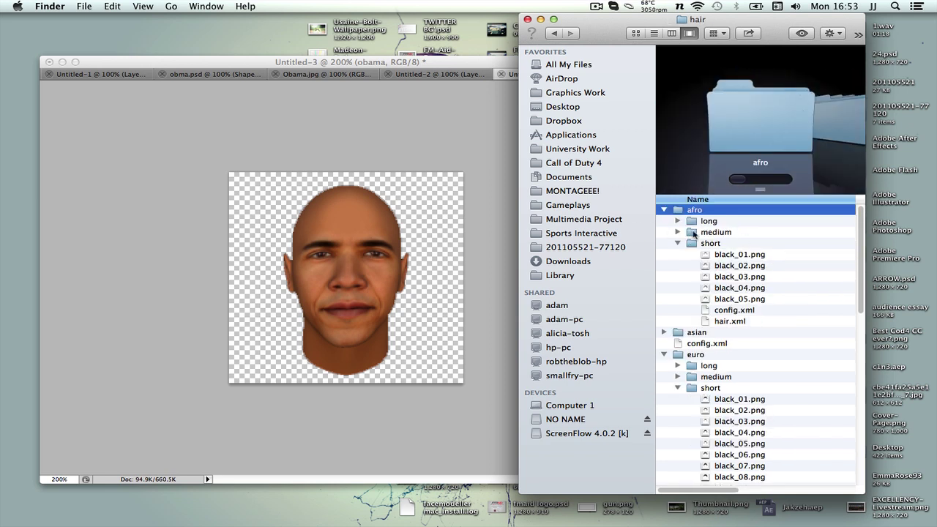
click(678, 243)
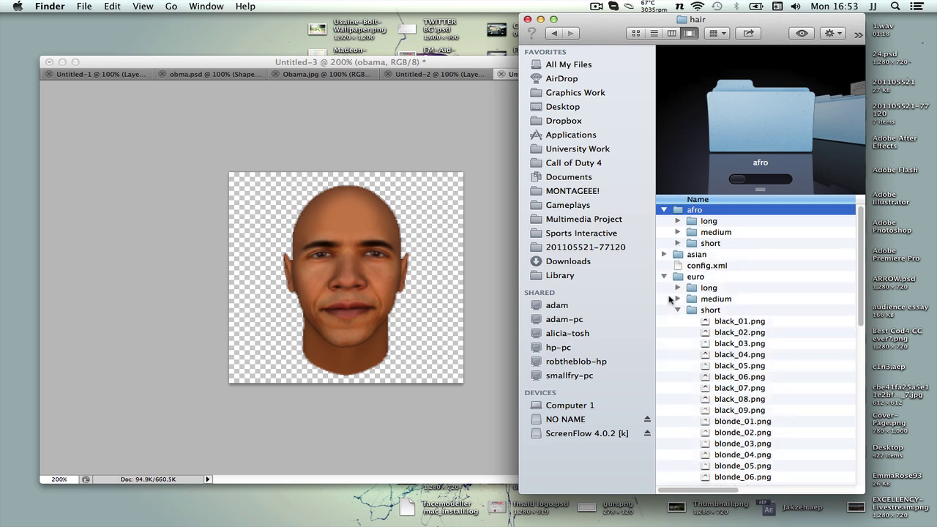
click(664, 277)
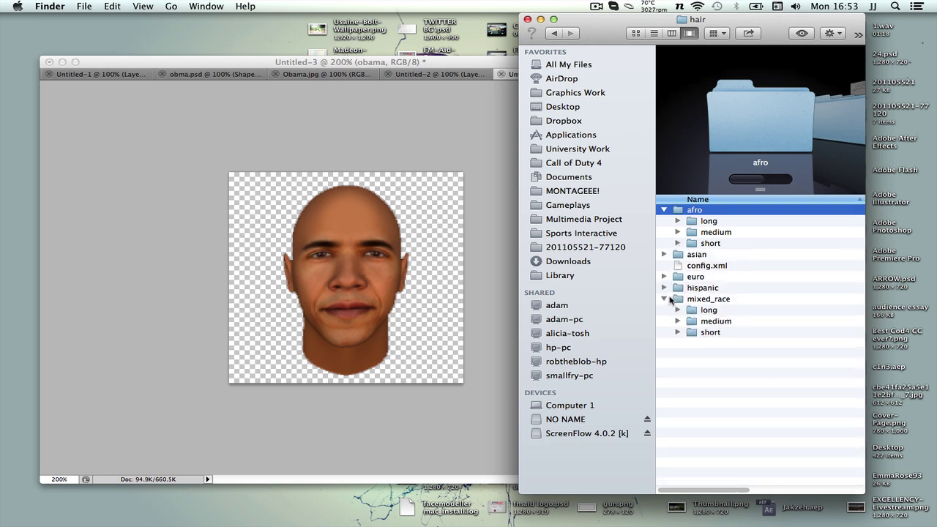
click(664, 298)
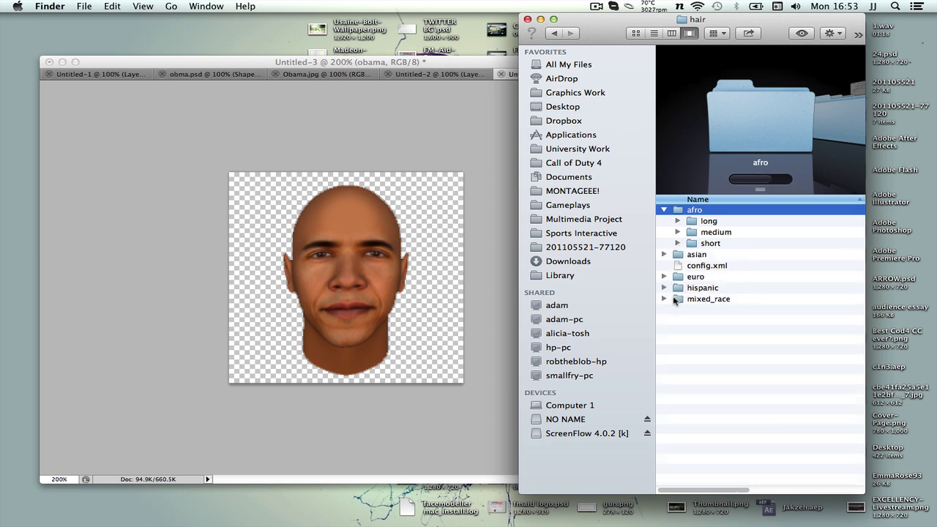
click(678, 243)
click(682, 265)
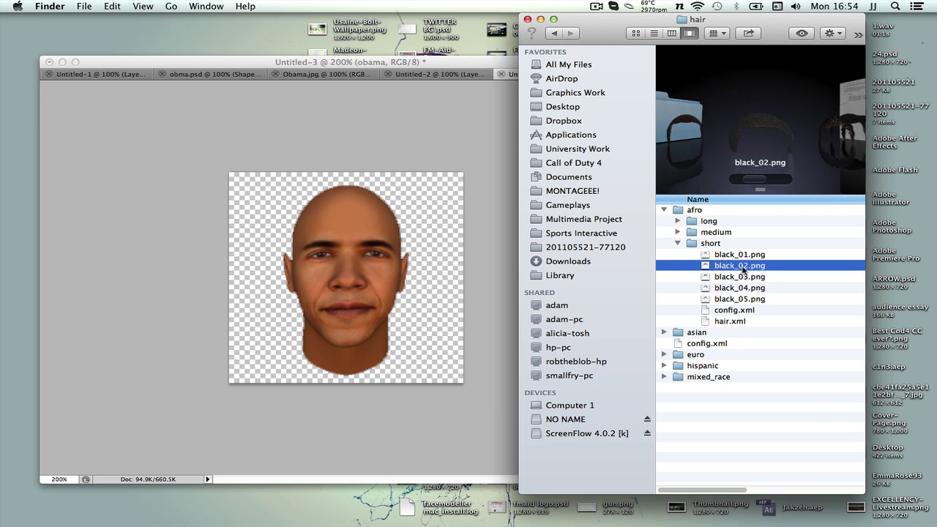
- Place black_02.png onto the face image and move it up over the head
drag(745, 269, 372, 271)
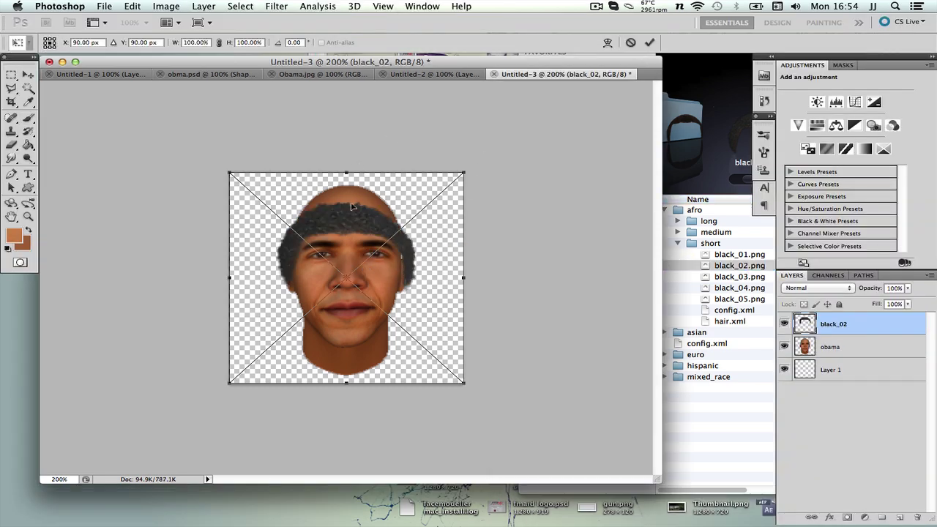
drag(343, 218, 330, 193)
key(b)
key(Return)
- Free Transform the hair to about 90% width and lower it onto the scalp
click(139, 7)
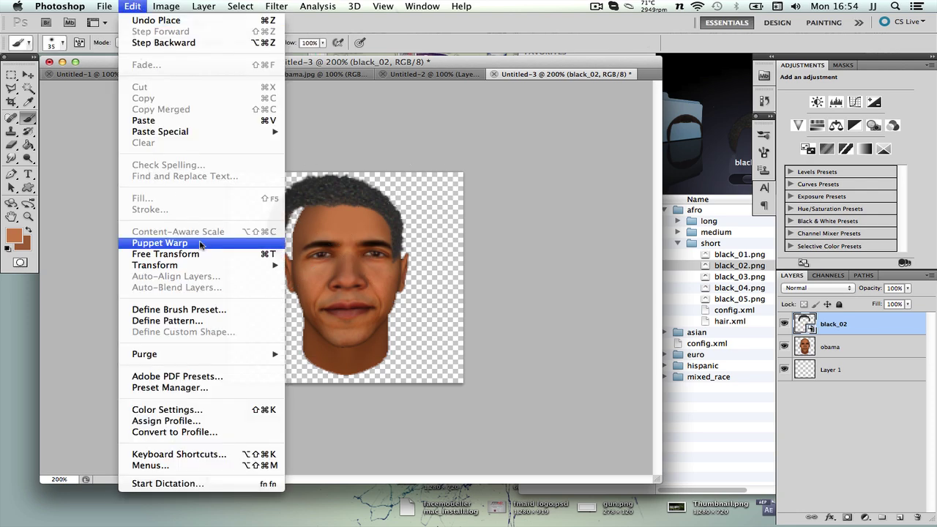
click(166, 254)
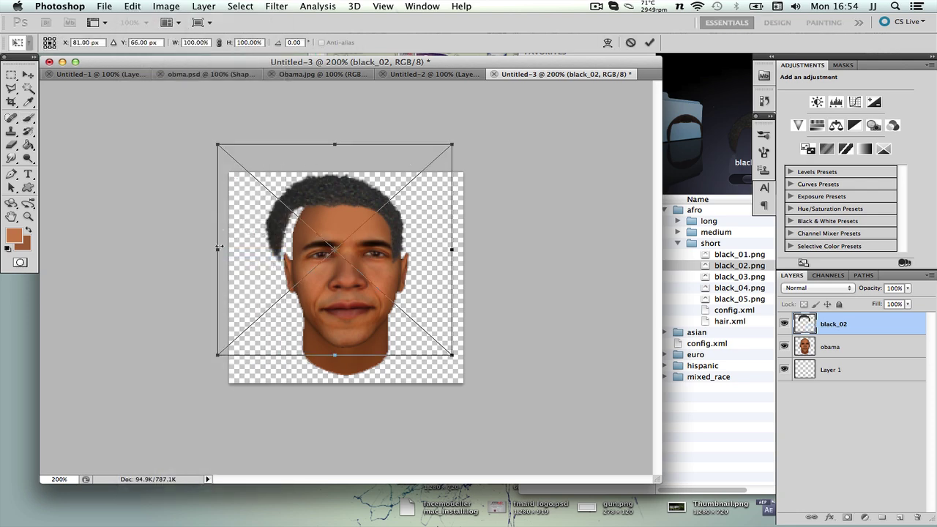
drag(218, 248, 241, 249)
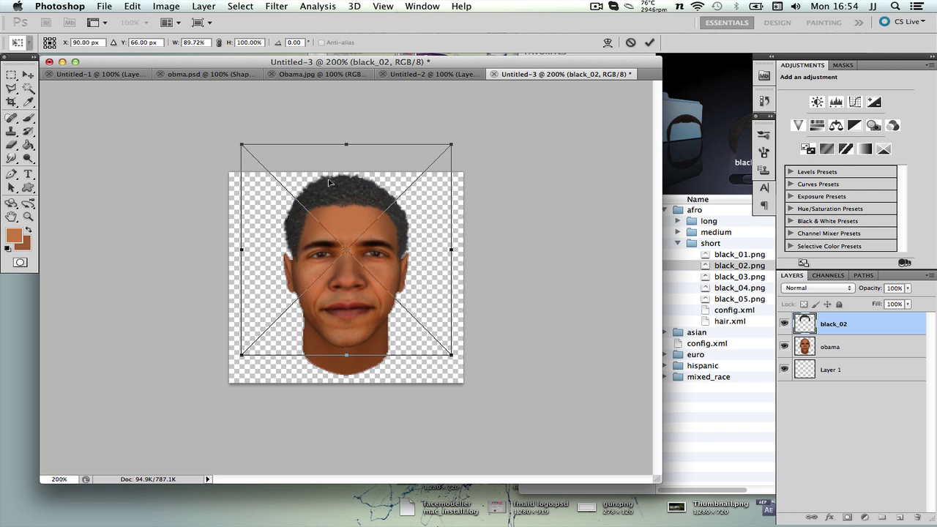
drag(329, 182, 329, 188)
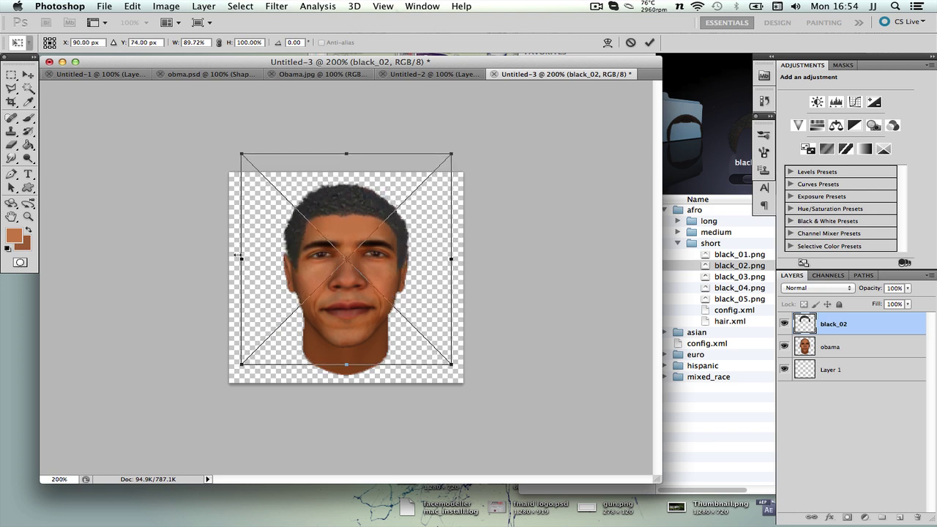
drag(235, 257, 231, 257)
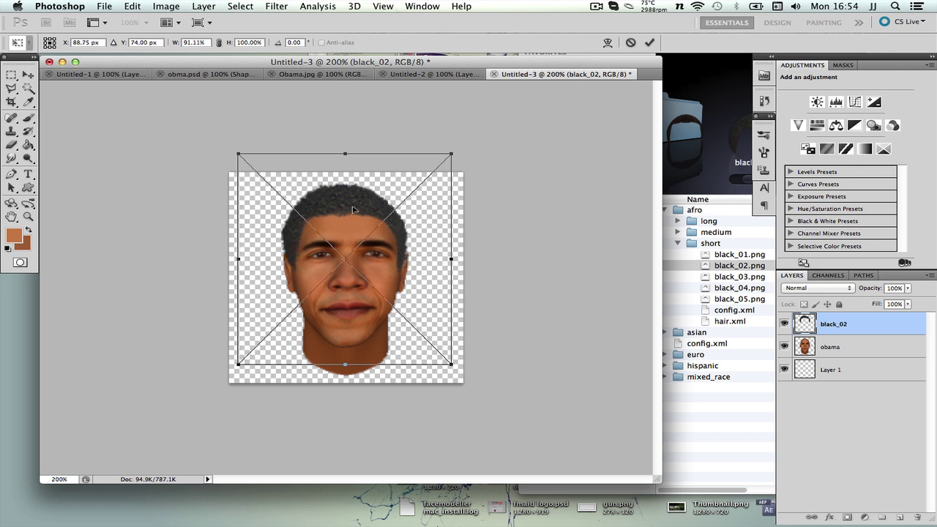
key(b)
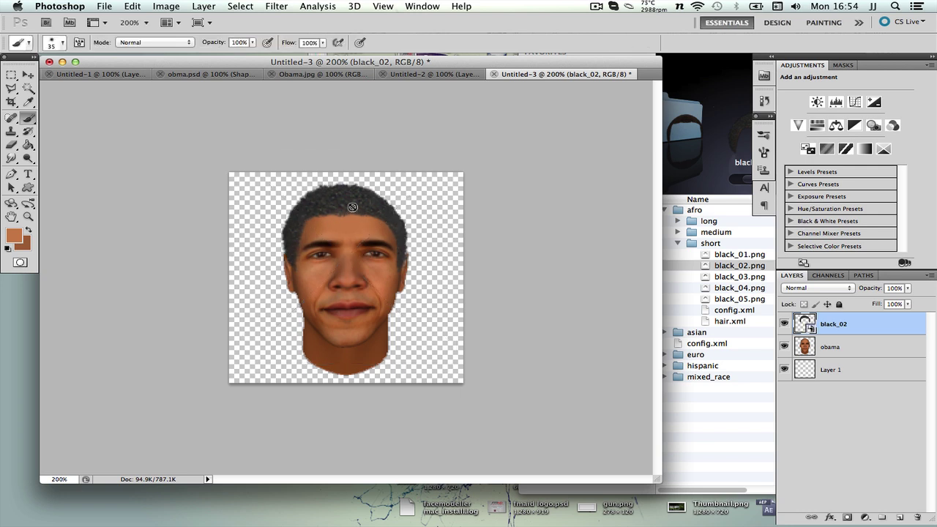
- Add a Hue/Saturation layer clipped to the black_02 hair and set Lightness to -40
click(865, 517)
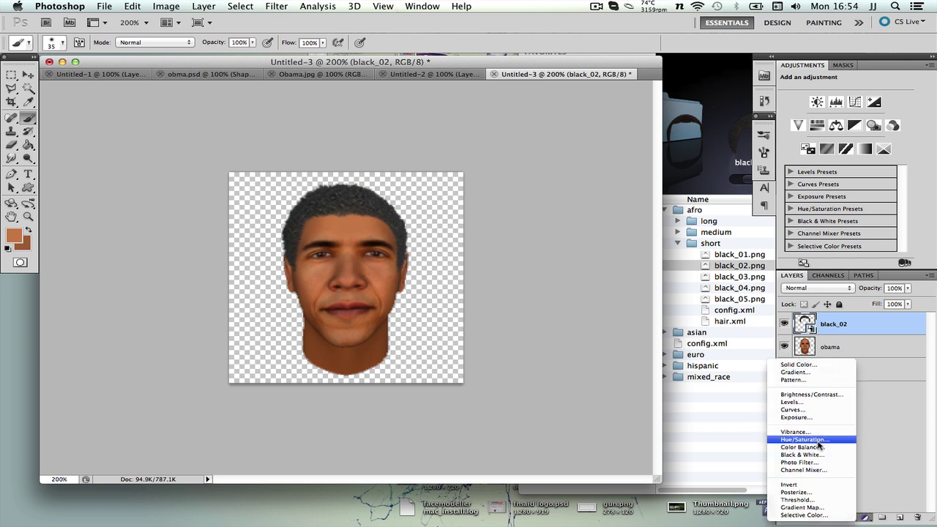
click(819, 440)
right_click(866, 331)
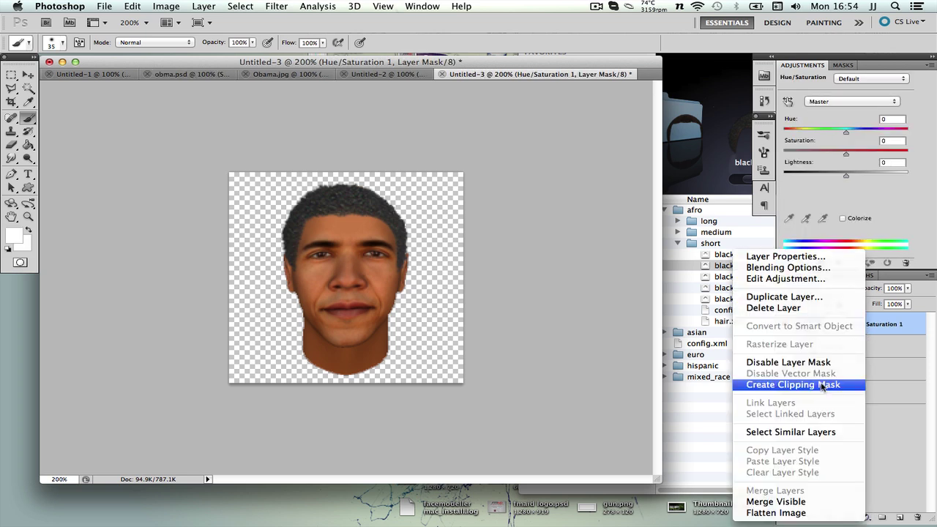
click(798, 384)
drag(845, 179, 820, 177)
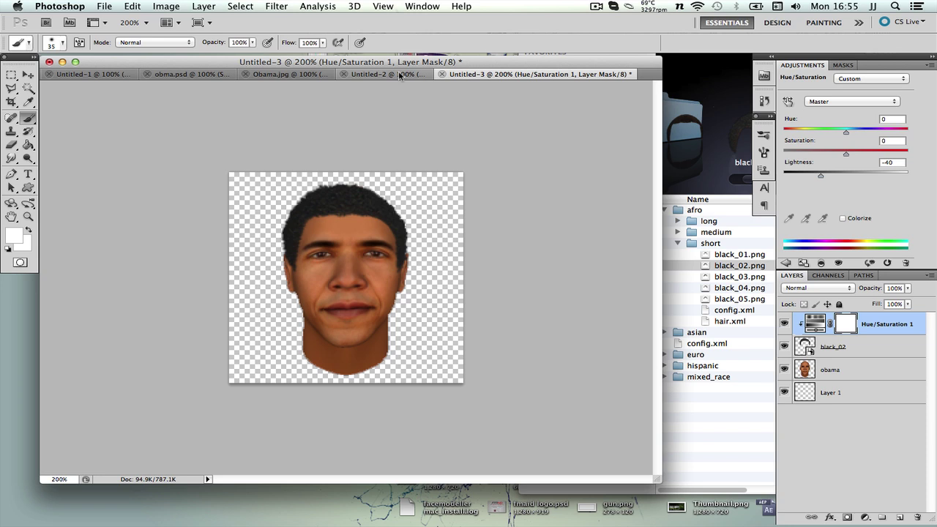
- In Untitled-2, clear the old selection and marquee a rectangle around the whole green shirt
click(400, 76)
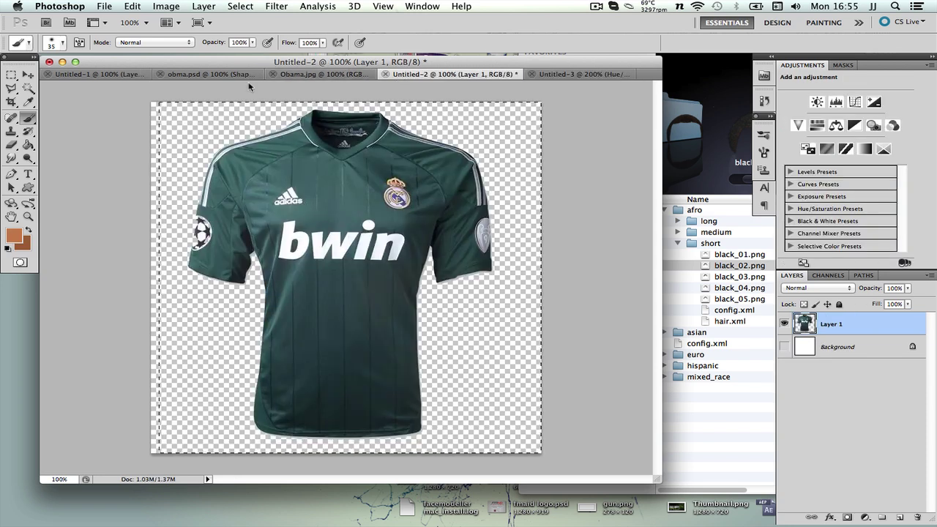
click(12, 75)
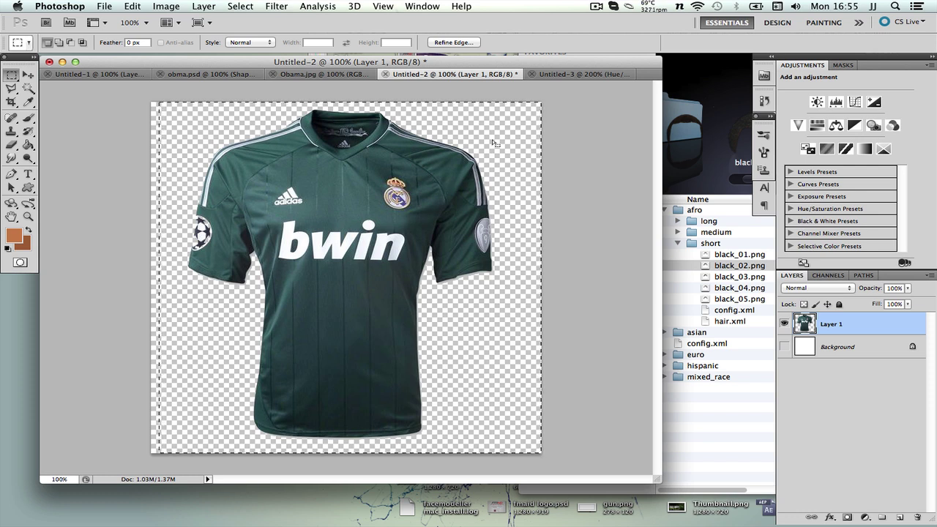
right_click(288, 116)
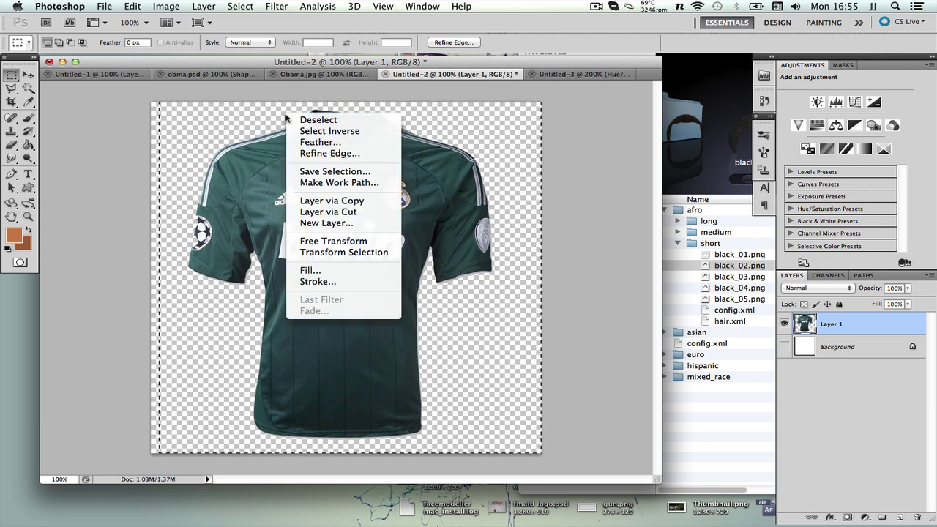
click(323, 121)
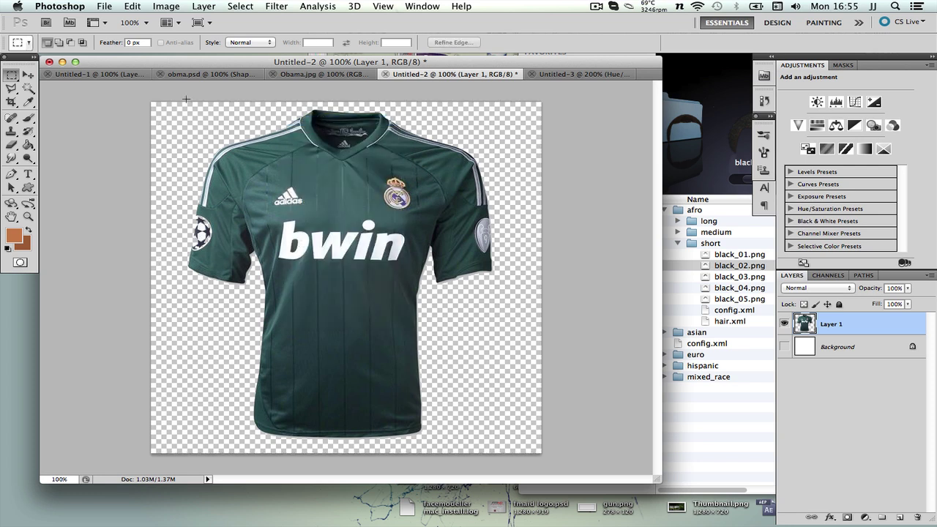
drag(192, 123, 497, 446)
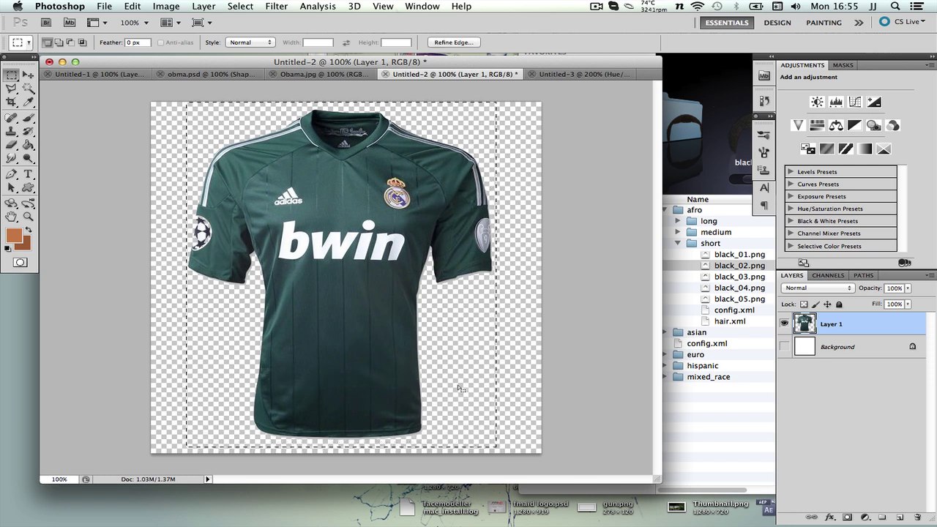
- Paste the copied shirt into the Untitled-3 face composite as a new layer
click(339, 76)
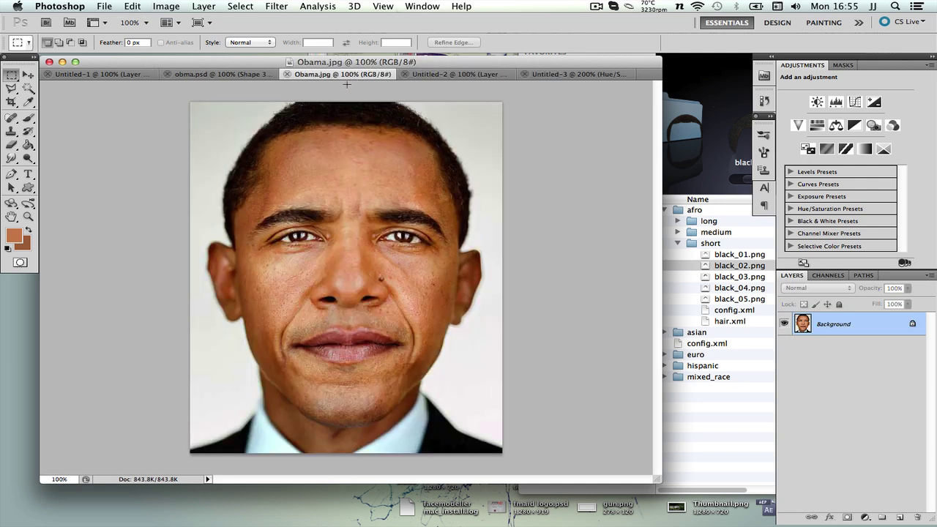
click(545, 74)
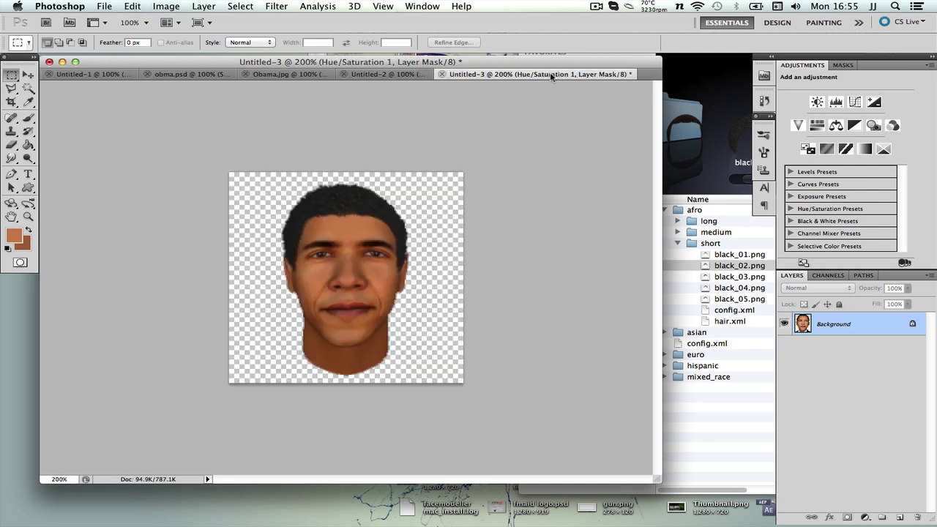
click(131, 6)
click(160, 122)
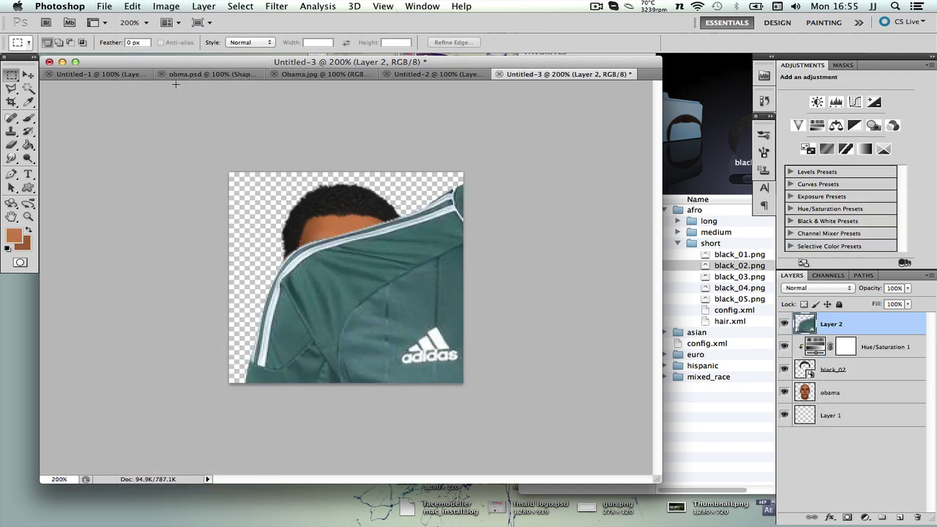
- Free Transform the shirt to about 58.69% and move its collar beneath the chin
click(132, 6)
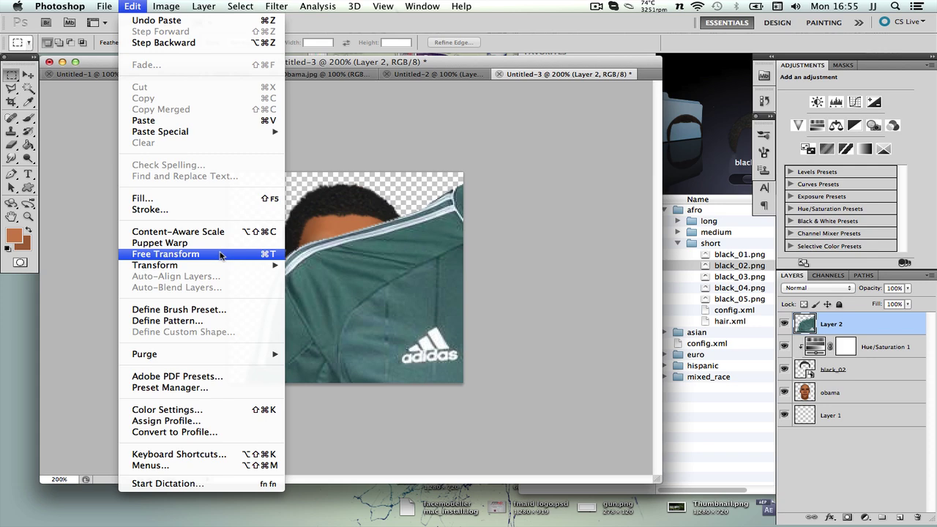
click(221, 254)
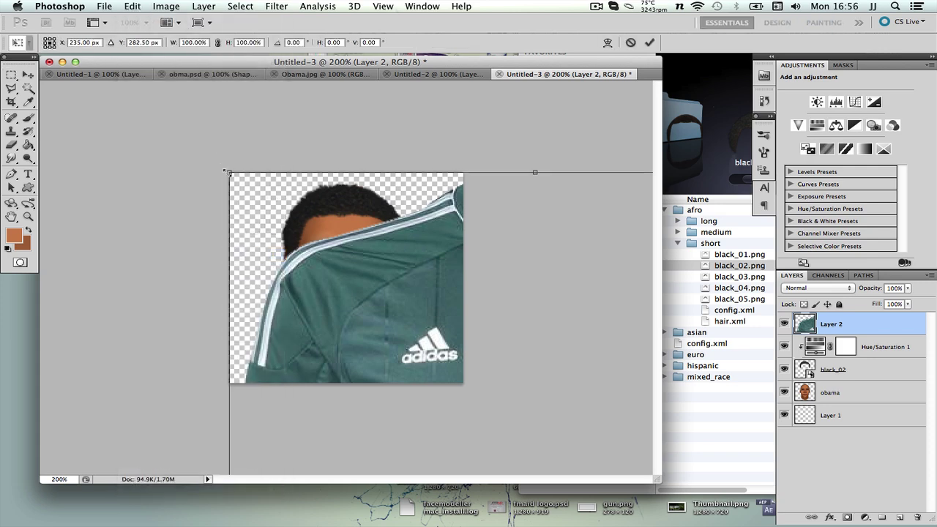
drag(228, 174, 208, 133)
drag(339, 187, 297, 370)
key(Return)
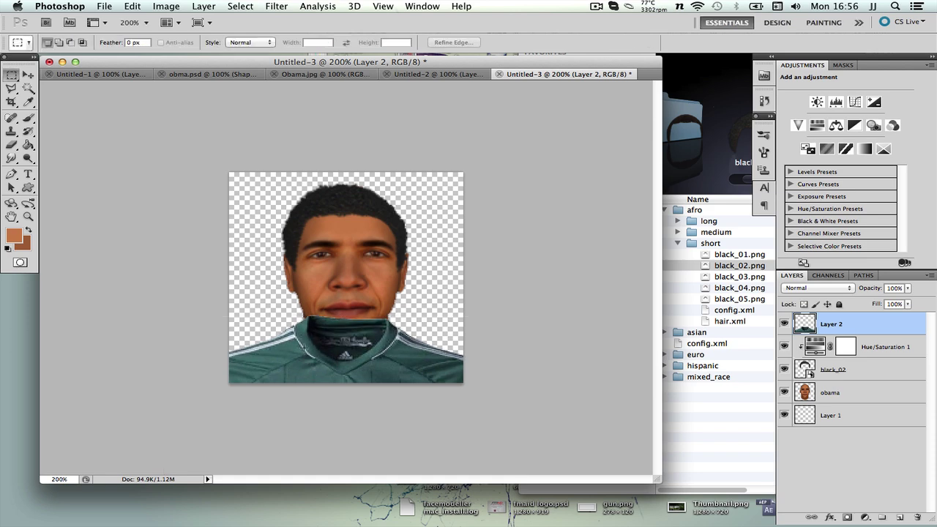
- At 400% zoom, erase the dark inner collar over the neck and chin with a 15 px hard eraser
key(super+equal)
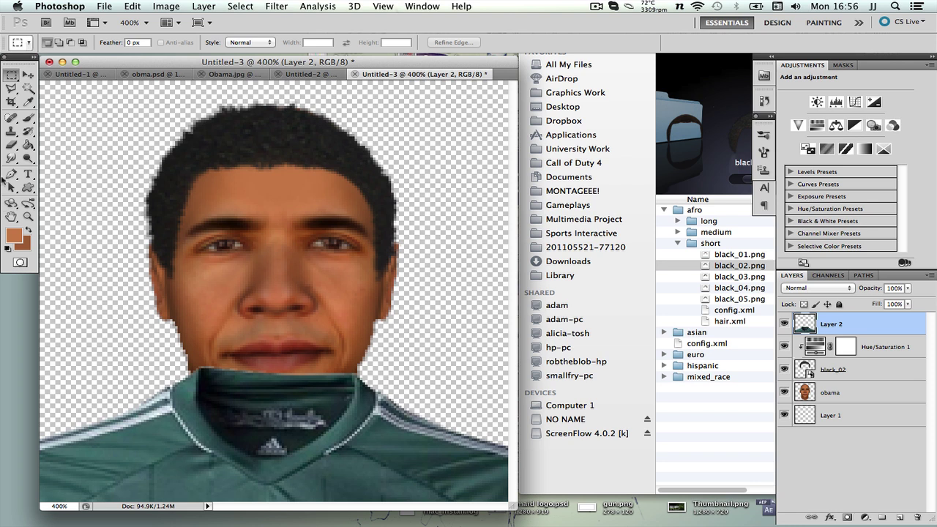
click(12, 145)
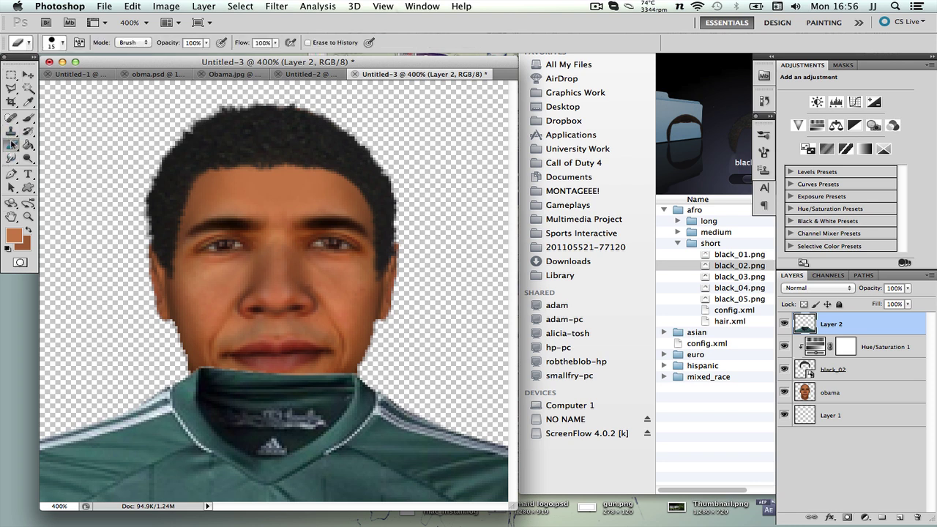
click(62, 45)
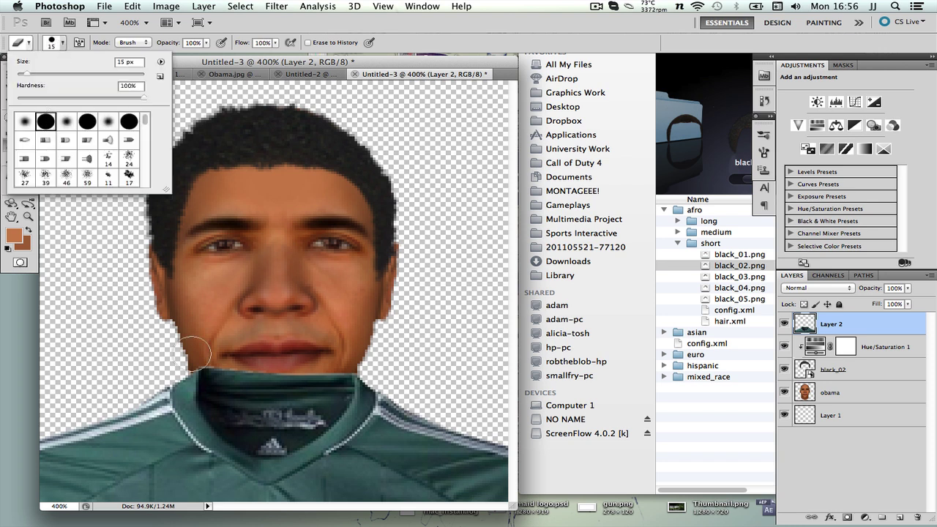
mouse_move(216, 361)
mouse_down()
mouse_move(218, 406)
mouse_move(267, 439)
mouse_move(301, 421)
mouse_move(333, 376)
mouse_move(332, 393)
mouse_move(299, 423)
mouse_up()
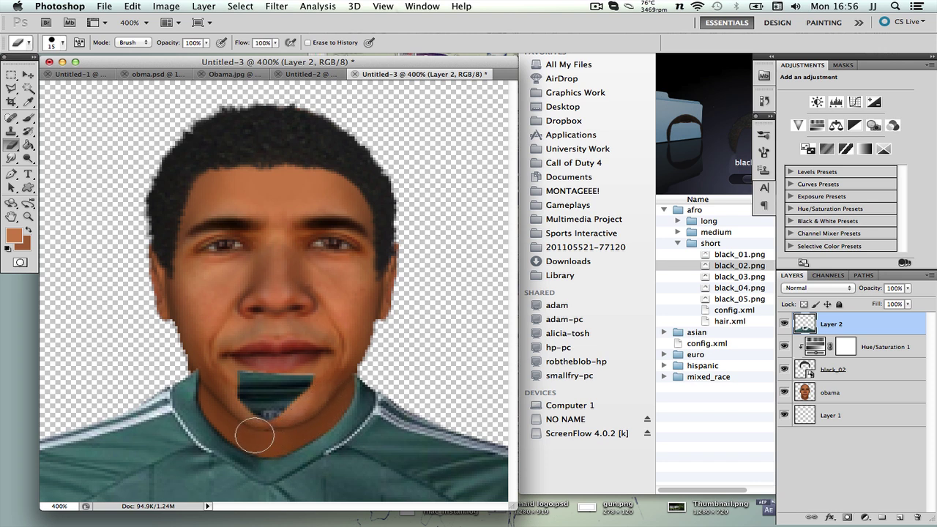
mouse_move(254, 435)
mouse_down()
mouse_move(265, 405)
mouse_move(254, 392)
mouse_move(314, 380)
mouse_up()
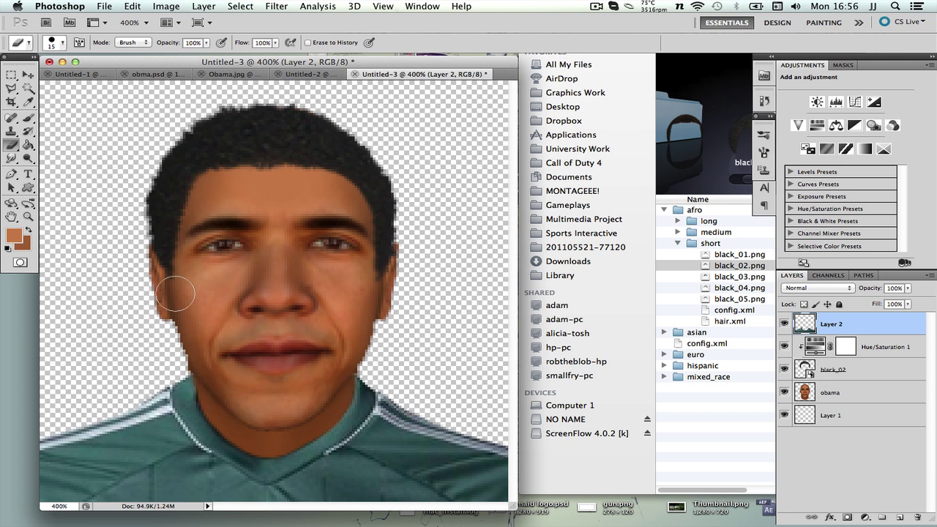
- Nudge the shirt on Layer 2 down about 10 px
click(27, 75)
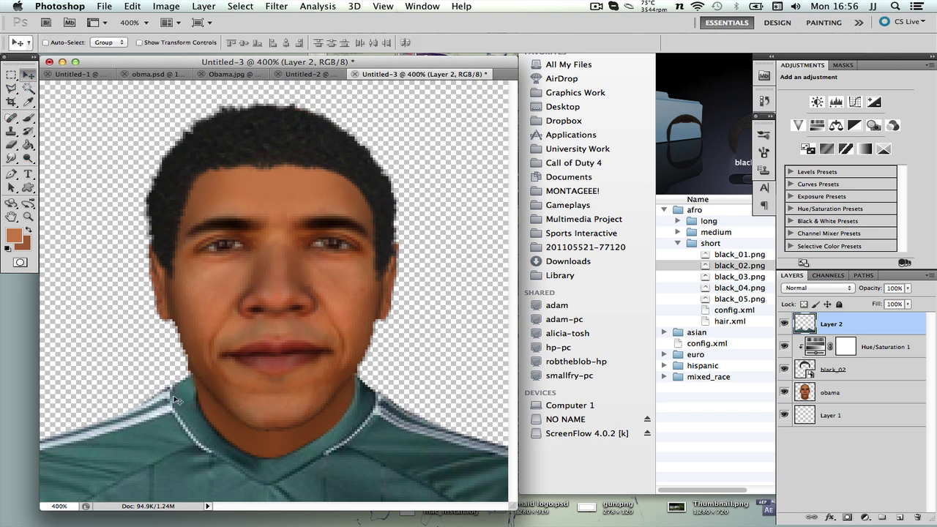
drag(176, 400, 177, 408)
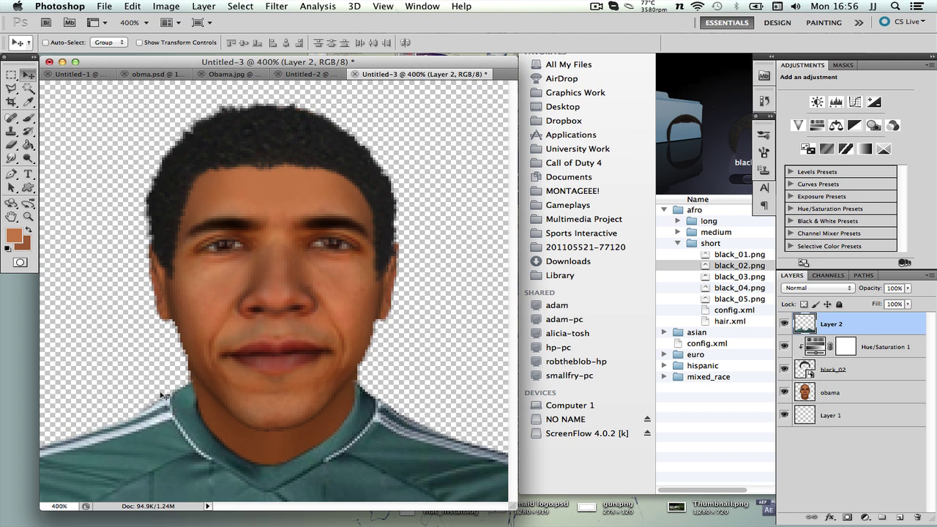
click(12, 145)
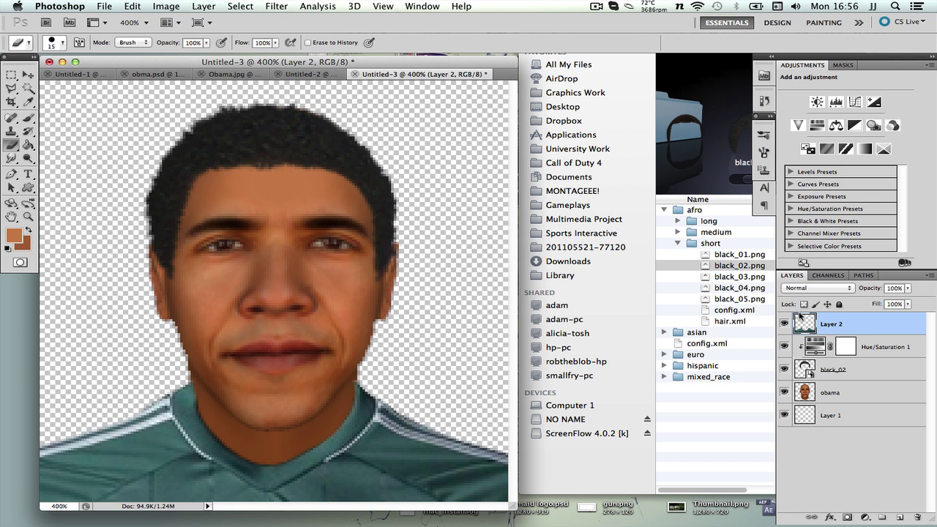
- Toggle the shirt, hair and face layers off and on to check, then zoom to 300%
click(784, 323)
click(784, 323)
click(784, 369)
click(784, 369)
click(784, 392)
click(784, 392)
key(super+minus)
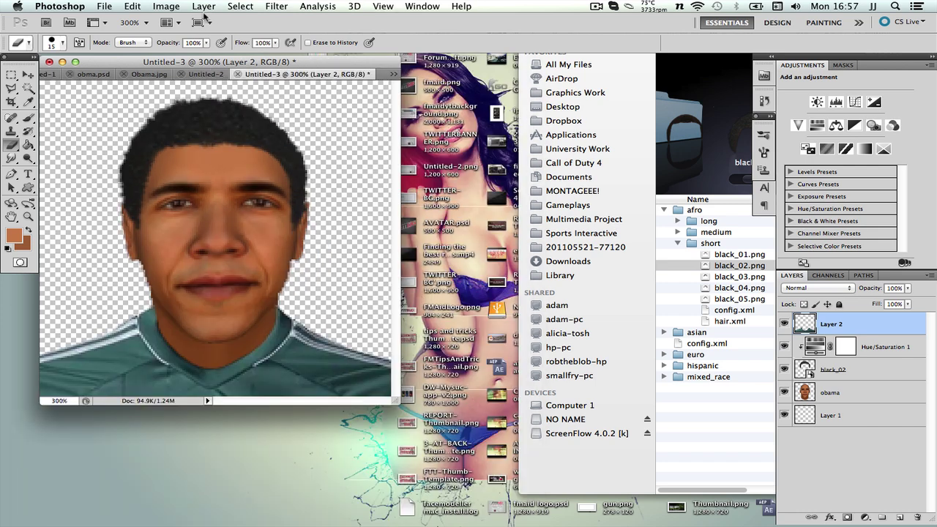
- Export via Save for Web & Devices as a transparent PNG-24 named obama.png
click(104, 8)
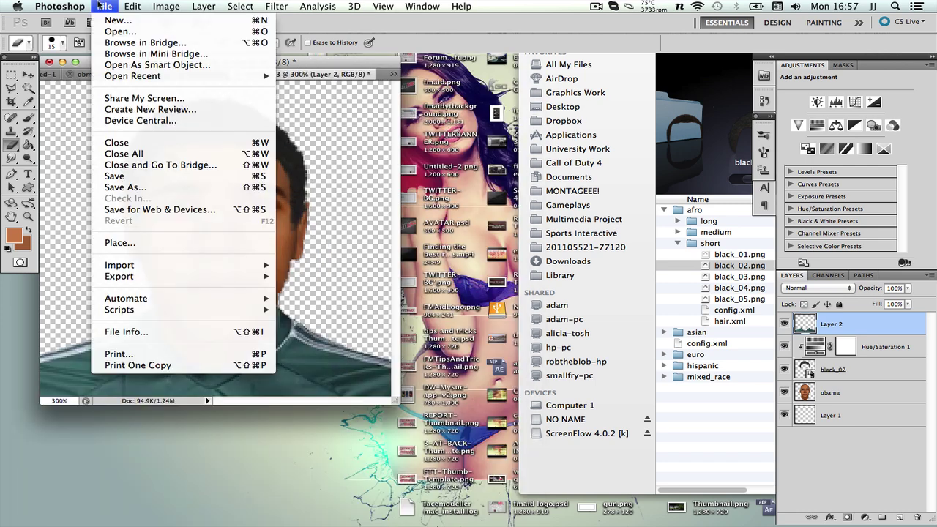
click(195, 211)
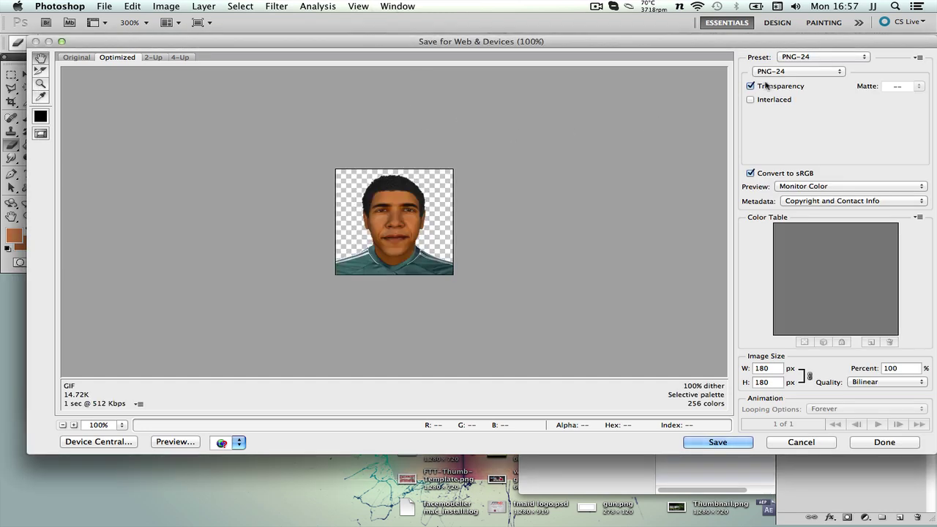
click(785, 71)
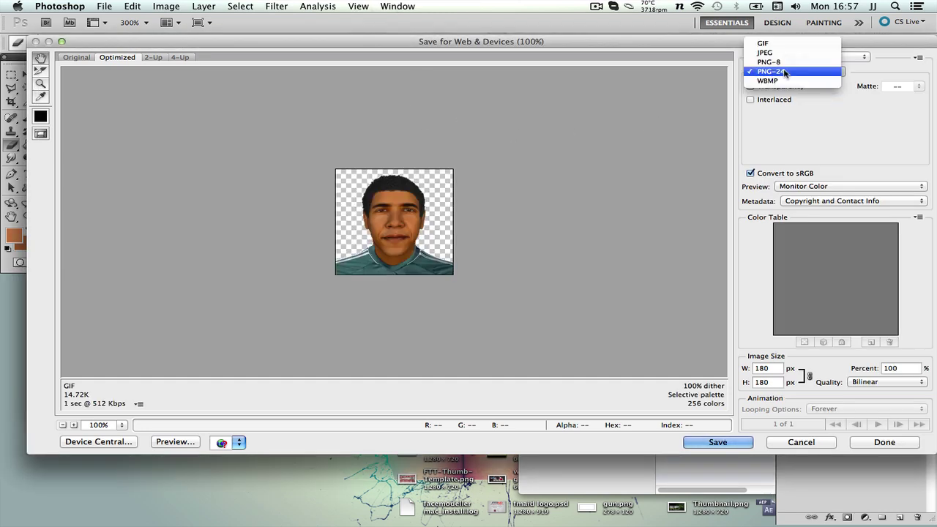
click(790, 69)
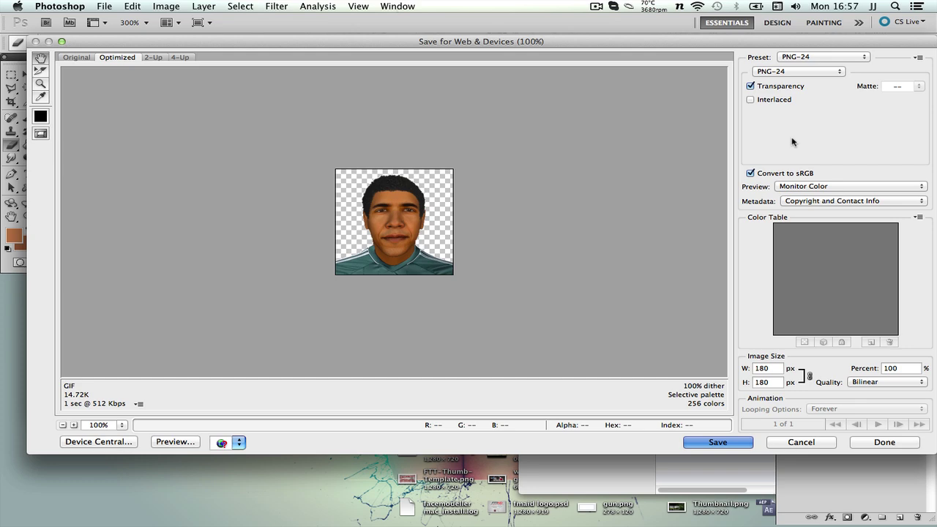
key(Return)
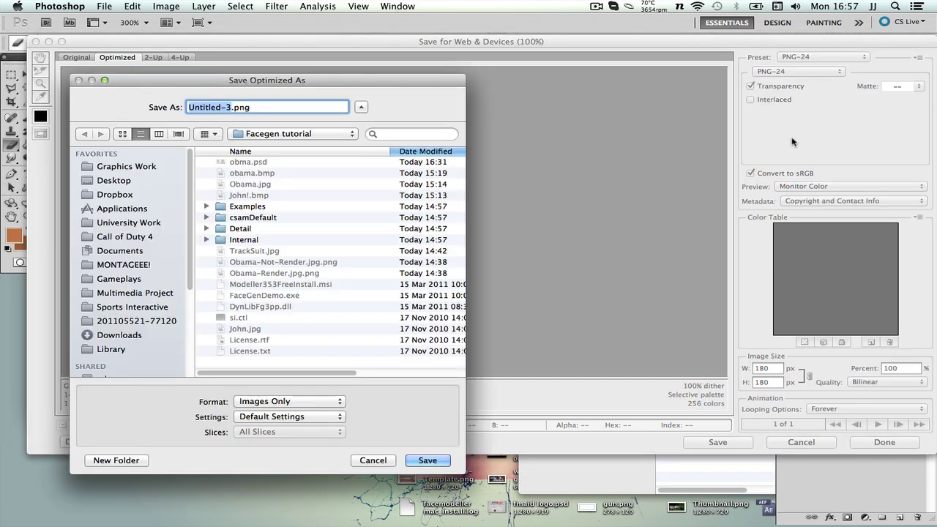
text(obama)
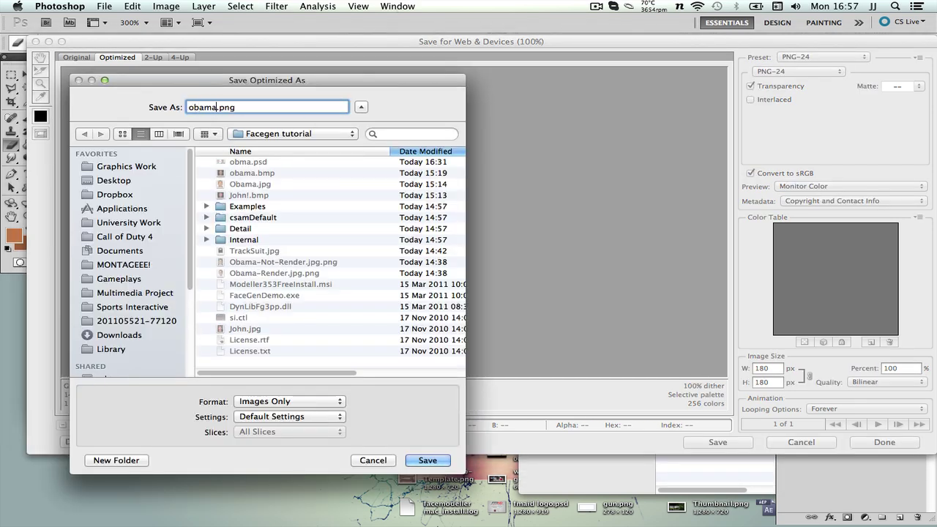
key(Return)
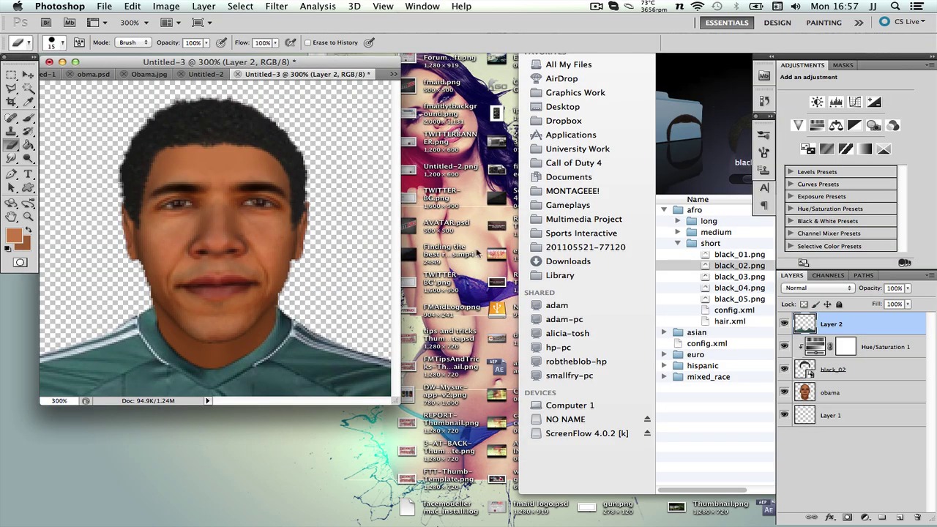
- Drag the Untitled-3 window's bottom-right corner out so the composite nearly fills the workspace
mouse_move(393, 401)
mouse_down()
mouse_move(429, 399)
mouse_move(790, 490)
mouse_move(748, 520)
mouse_move(772, 516)
mouse_up()
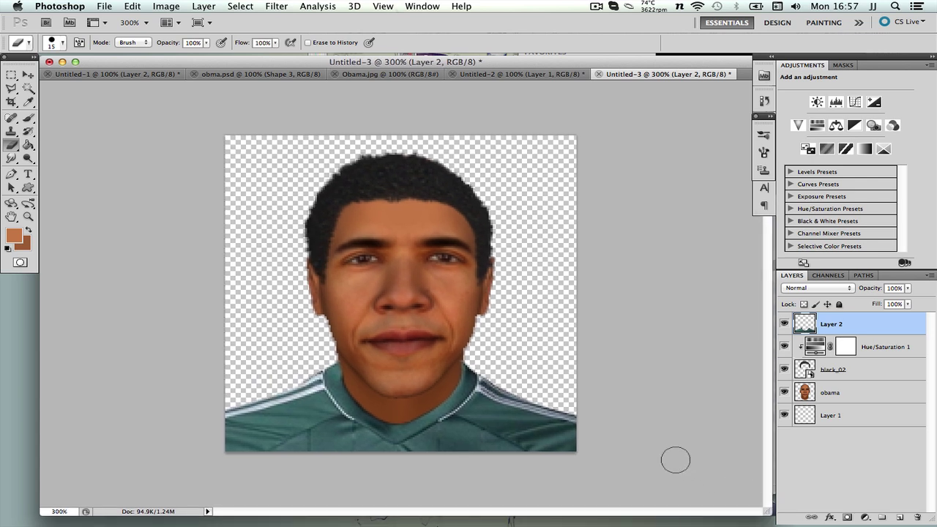